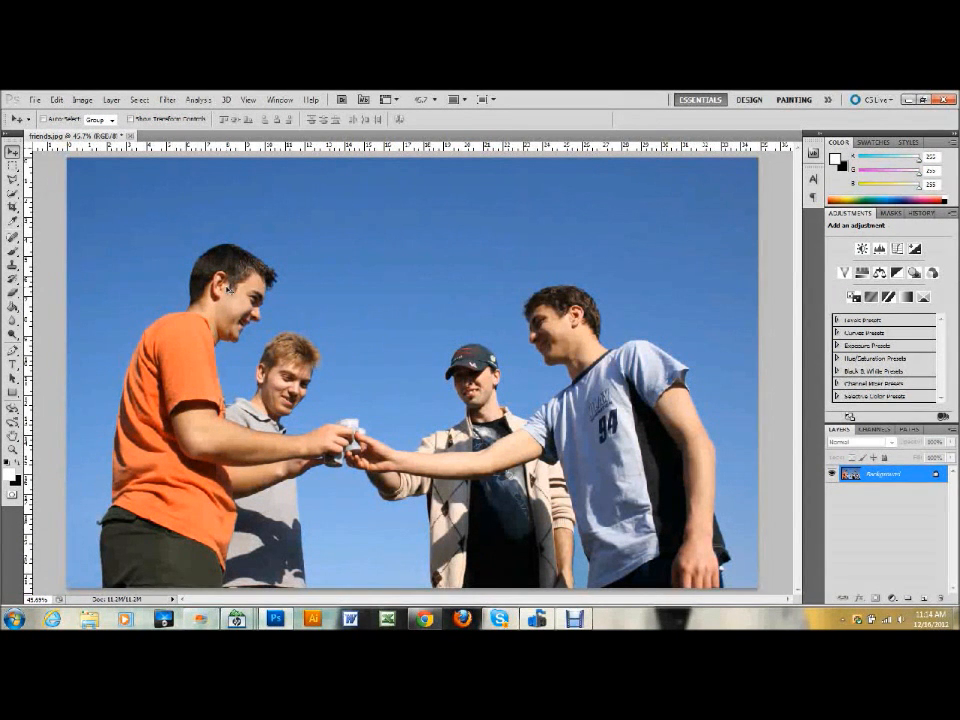
Convert the photo's color mode to Grayscale and discard its color information.
{"action": "left_click", "coordinate": [81, 100]}
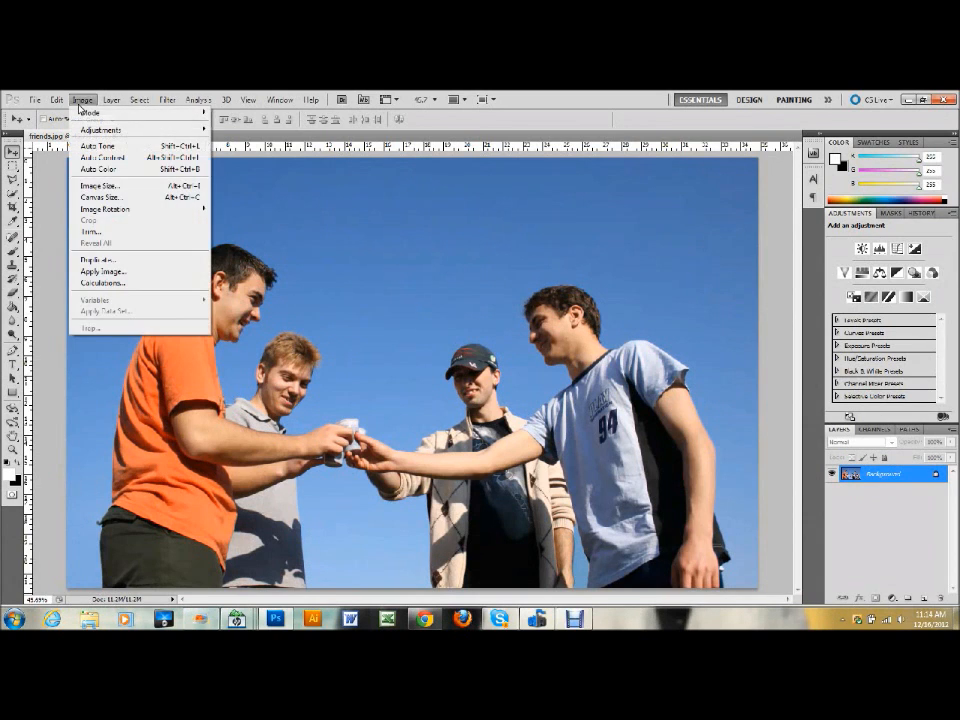
{"action": "mouse_move", "coordinate": [86, 112]}
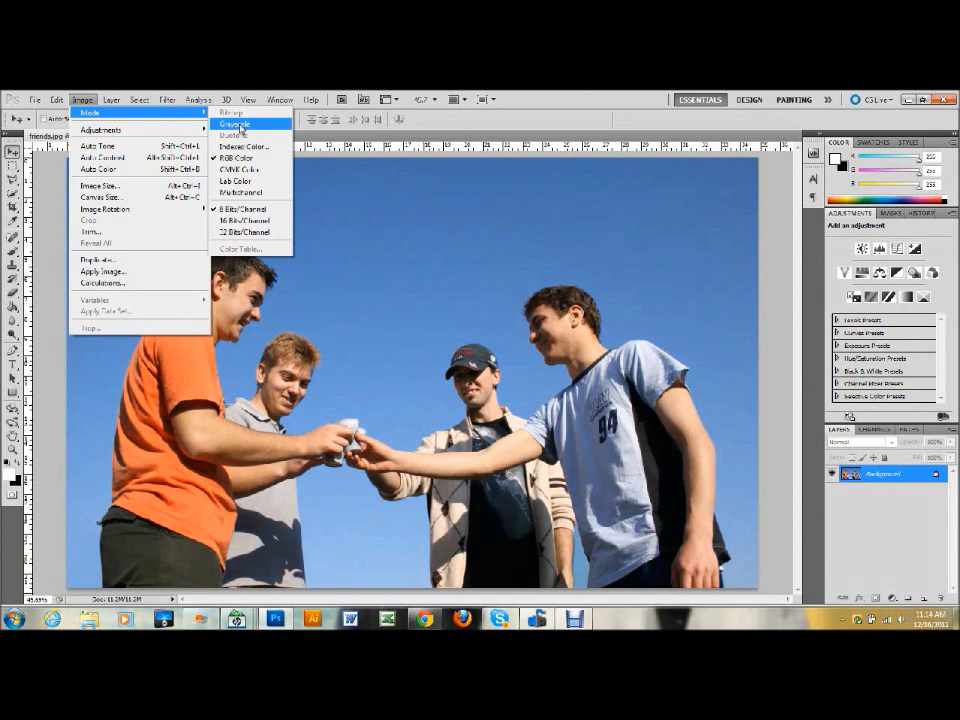
{"action": "left_click", "coordinate": [241, 128]}
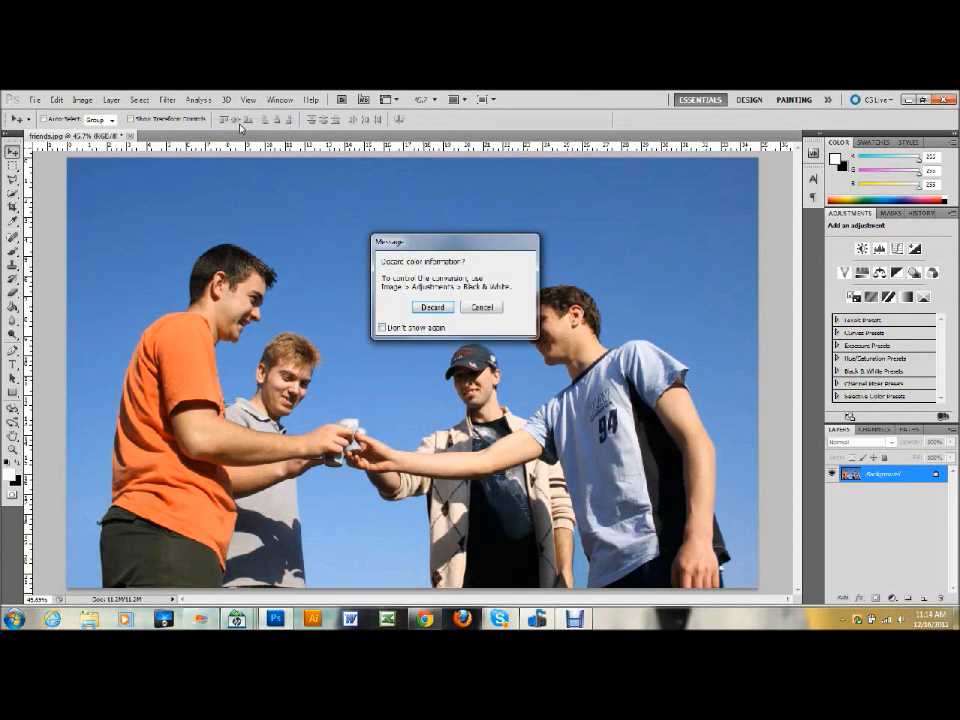
{"action": "left_click", "coordinate": [432, 306]}
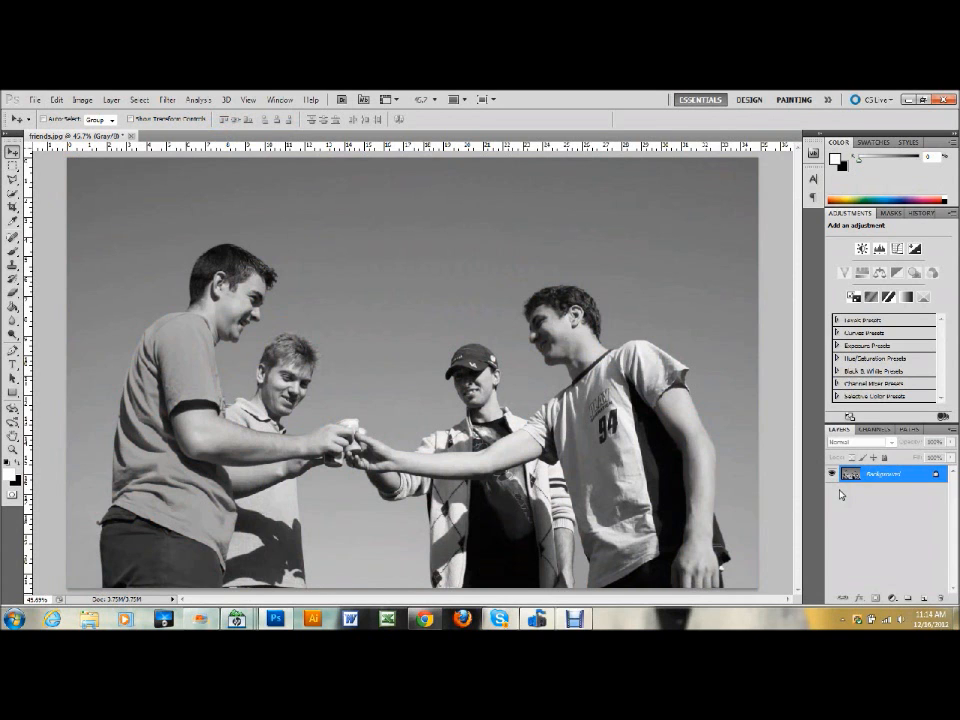
Add a Curves adjustment layer above the Background layer.
{"action": "left_click", "coordinate": [891, 597]}
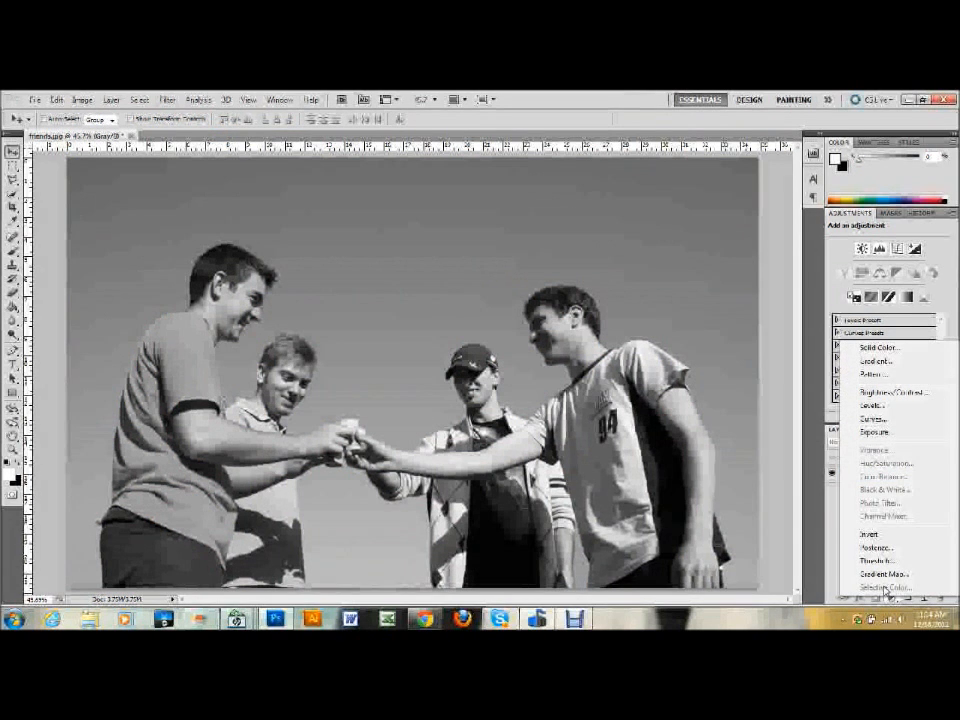
{"action": "left_click", "coordinate": [829, 521]}
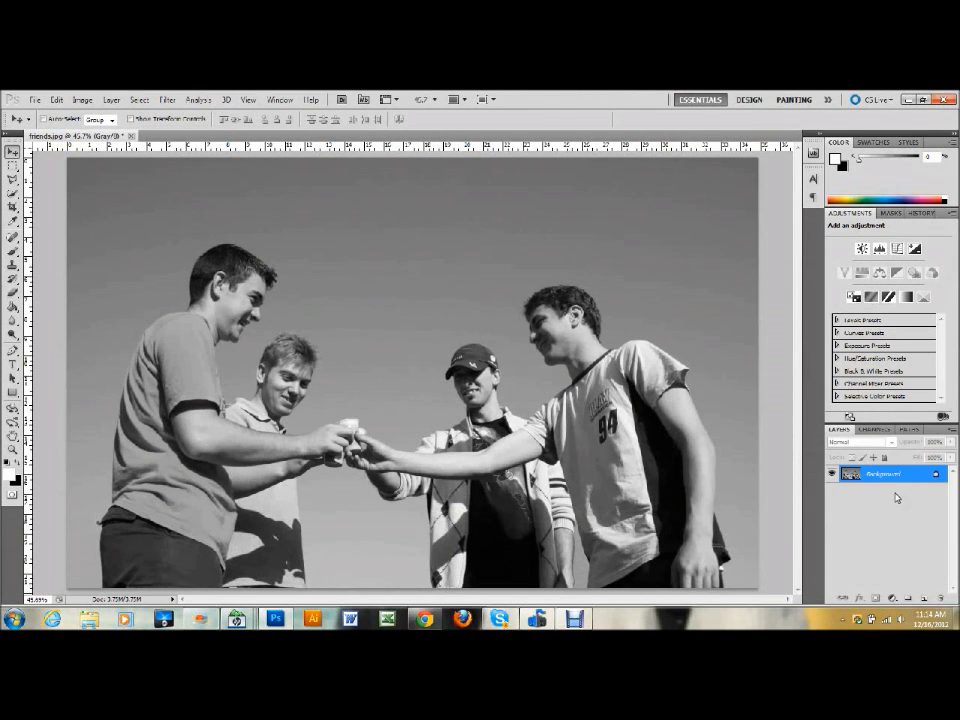
{"action": "left_click", "coordinate": [894, 598]}
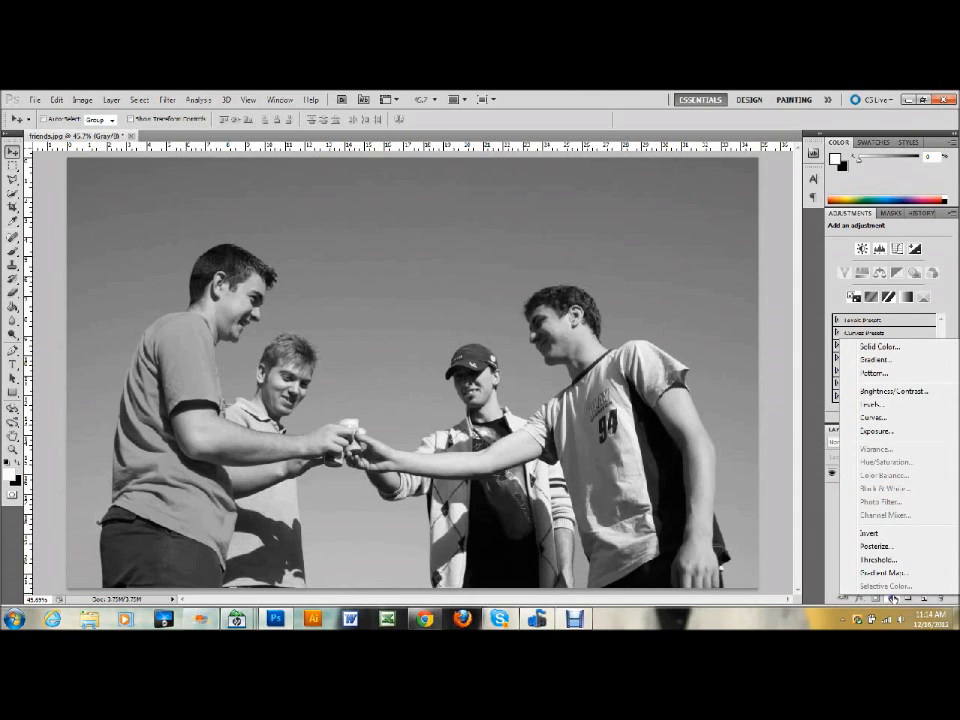
{"action": "left_click", "coordinate": [885, 417]}
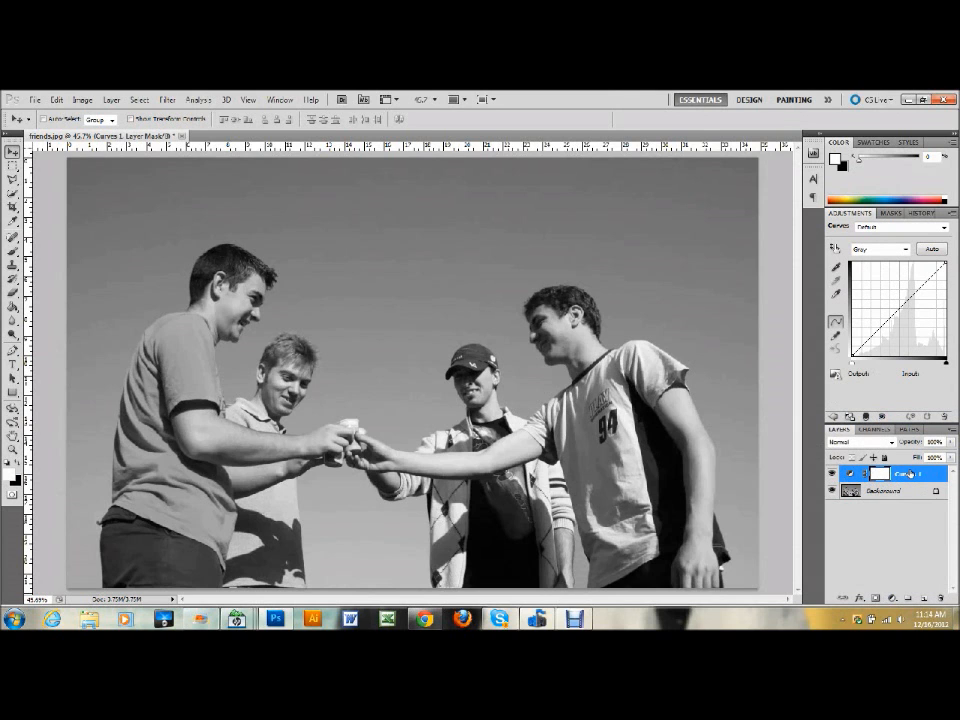
Shape the gray curve into a gentle S with a midpoint anchor, lowering the shadows and raising the highlights.
{"action": "left_click", "coordinate": [898, 307]}
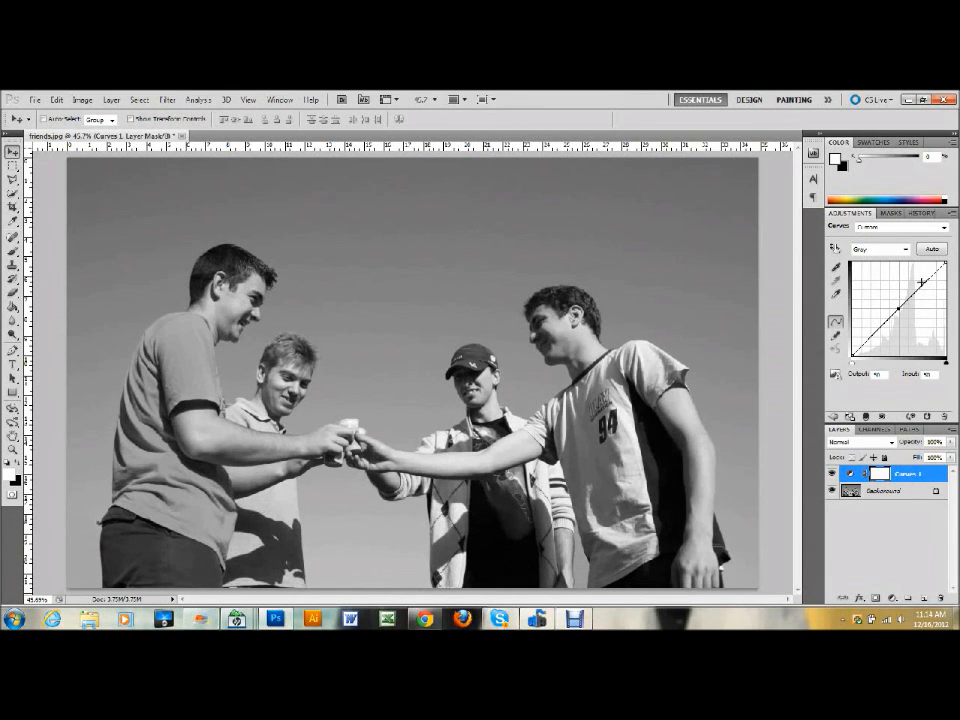
{"action": "left_click", "coordinate": [920, 285]}
{"action": "left_click_drag", "start_coordinate": [875, 331], "coordinate": [877, 336]}
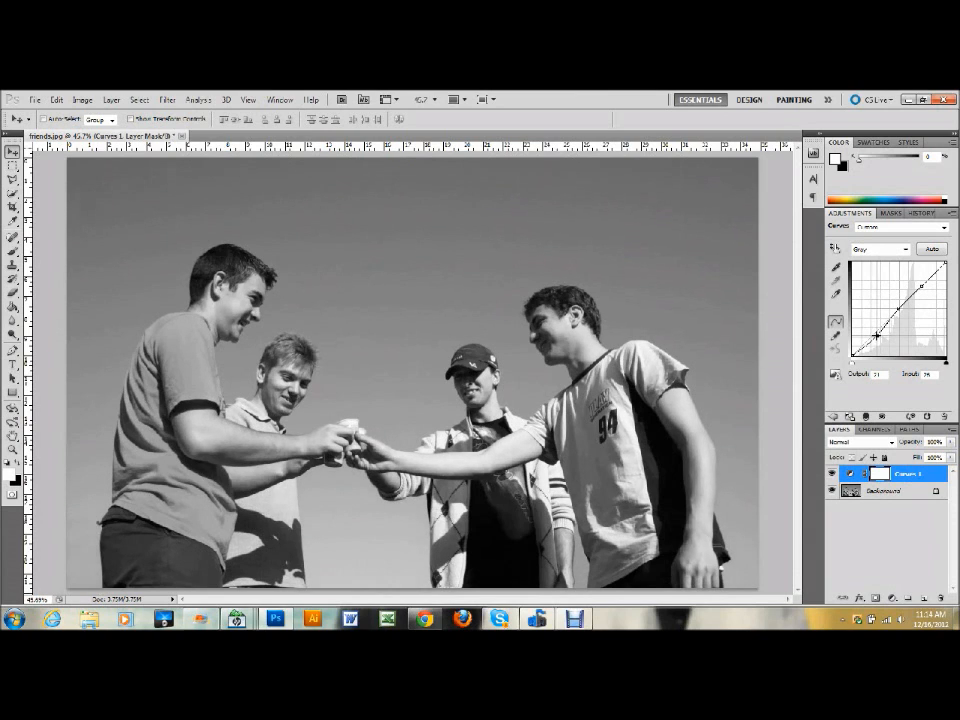
{"action": "left_click", "coordinate": [920, 283]}
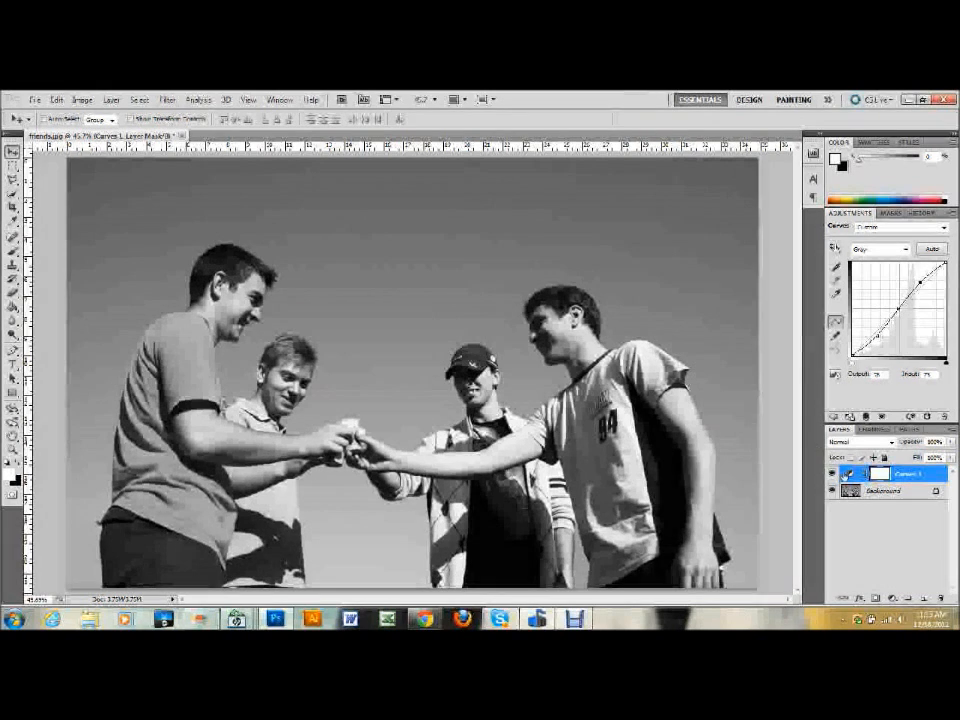
Compare the photo with and without the Curves adjustment by toggling that layer's visibility.
{"action": "left_click", "coordinate": [832, 474]}
{"action": "left_click", "coordinate": [832, 474]}
{"action": "left_click", "coordinate": [832, 474]}
{"action": "left_click", "coordinate": [832, 474]}
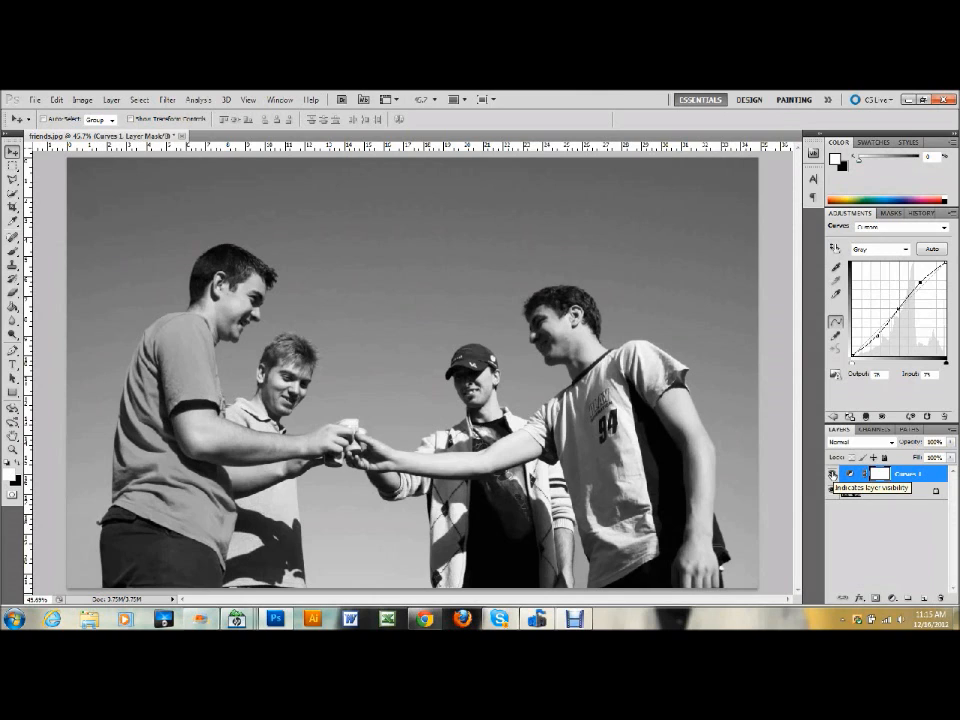
Delete the Curves layer and revert the photo to its original friends.jpg history snapshot.
{"action": "left_click", "coordinate": [932, 476]}
{"action": "left_click_drag", "start_coordinate": [932, 476], "coordinate": [939, 597]}
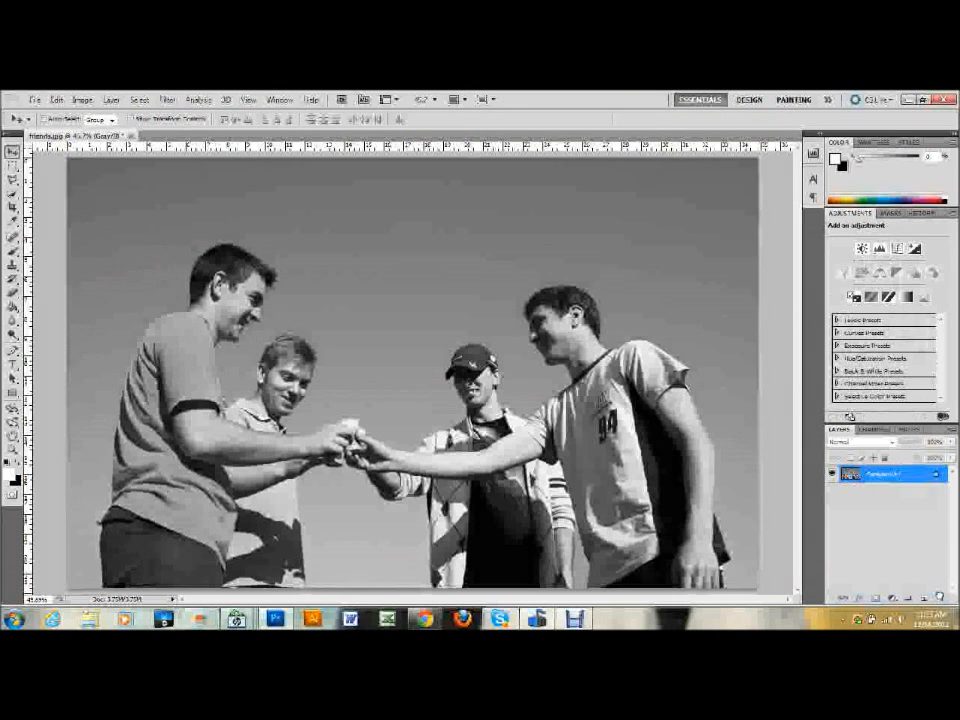
{"action": "left_click", "coordinate": [920, 213]}
{"action": "left_click_drag", "start_coordinate": [949, 300], "coordinate": [955, 266]}
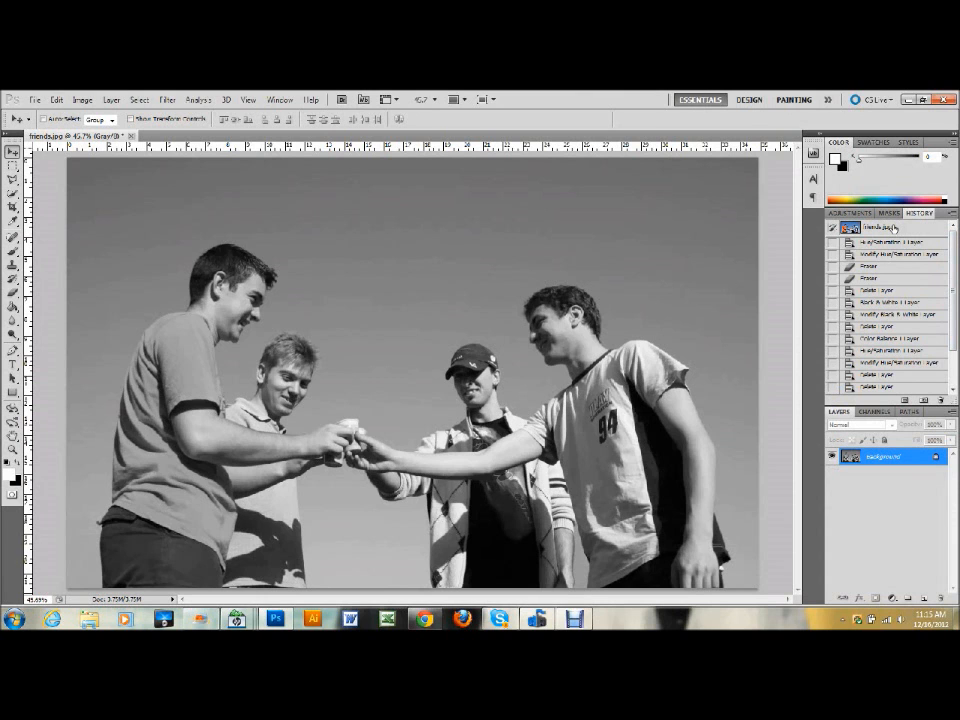
{"action": "left_click", "coordinate": [279, 100]}
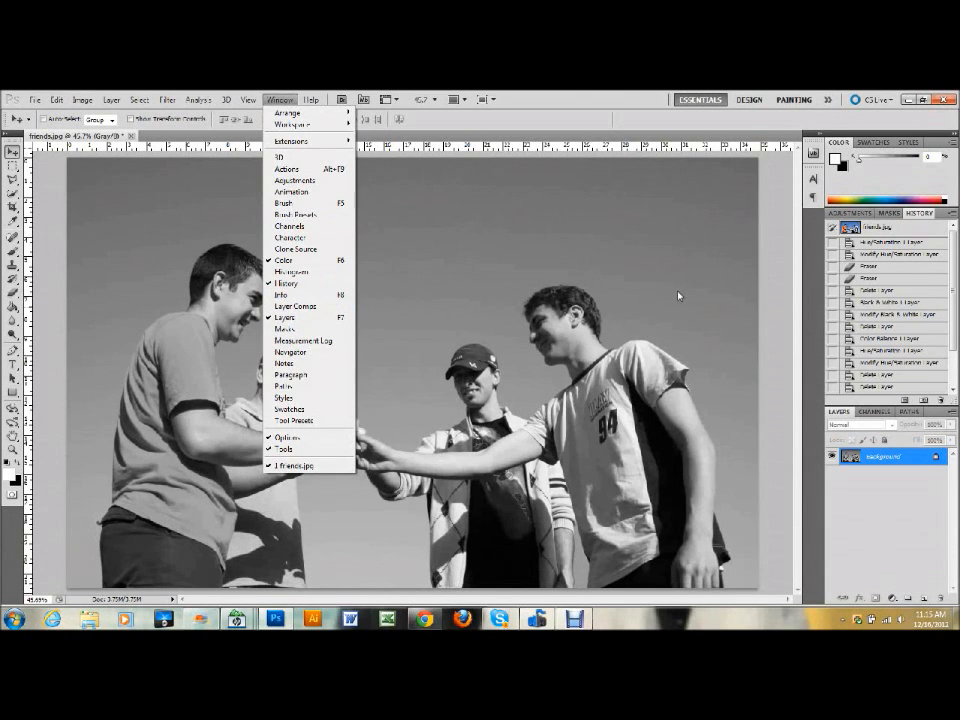
{"action": "left_click", "coordinate": [918, 225]}
{"action": "left_click", "coordinate": [880, 228]}
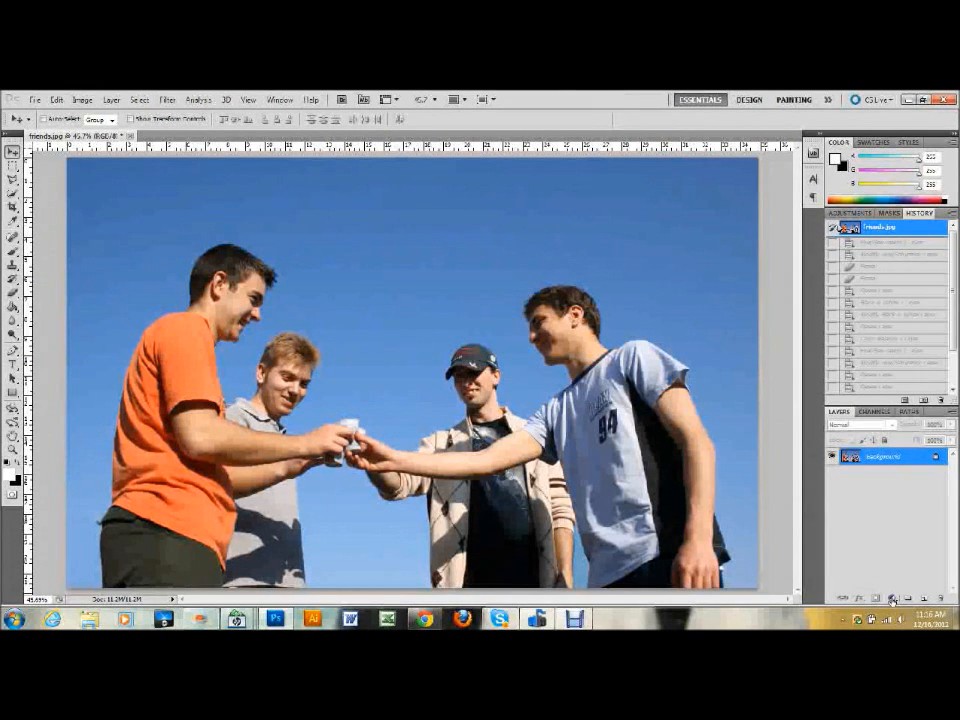
Add a Hue/Saturation adjustment layer above the Background and set its Saturation to -100.
{"action": "left_click", "coordinate": [893, 598]}
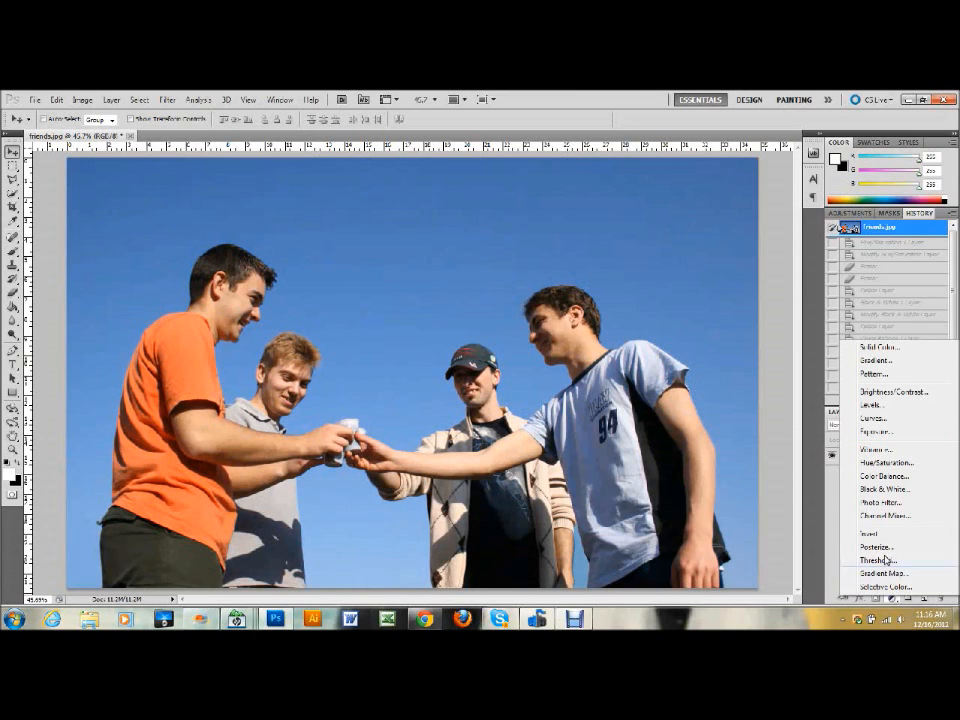
{"action": "left_click", "coordinate": [887, 464]}
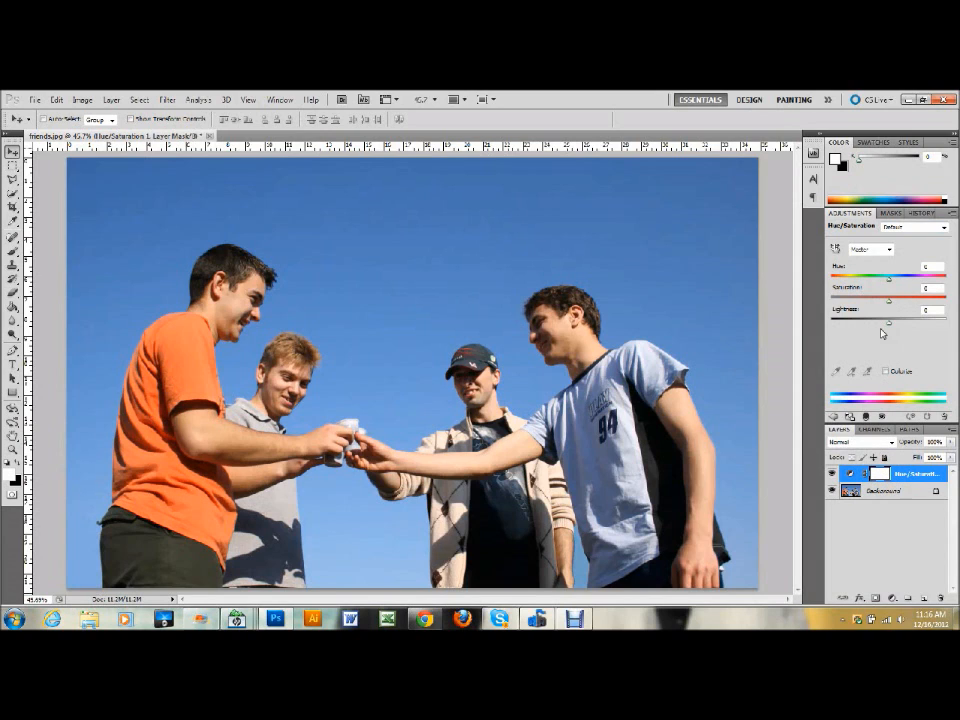
{"action": "left_click", "coordinate": [889, 301]}
{"action": "left_click_drag", "start_coordinate": [889, 301], "coordinate": [806, 309]}
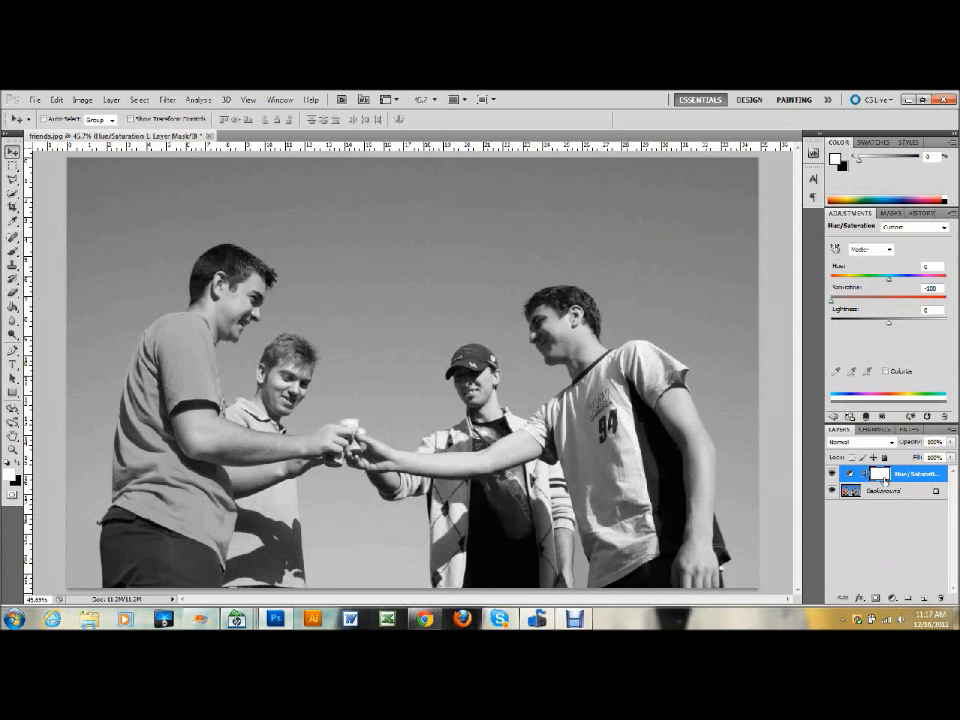
Erase the Hue/Saturation layer's mask over the orange shirt to bring back its color, and delete that adjustment layer.
{"action": "left_click", "coordinate": [12, 293]}
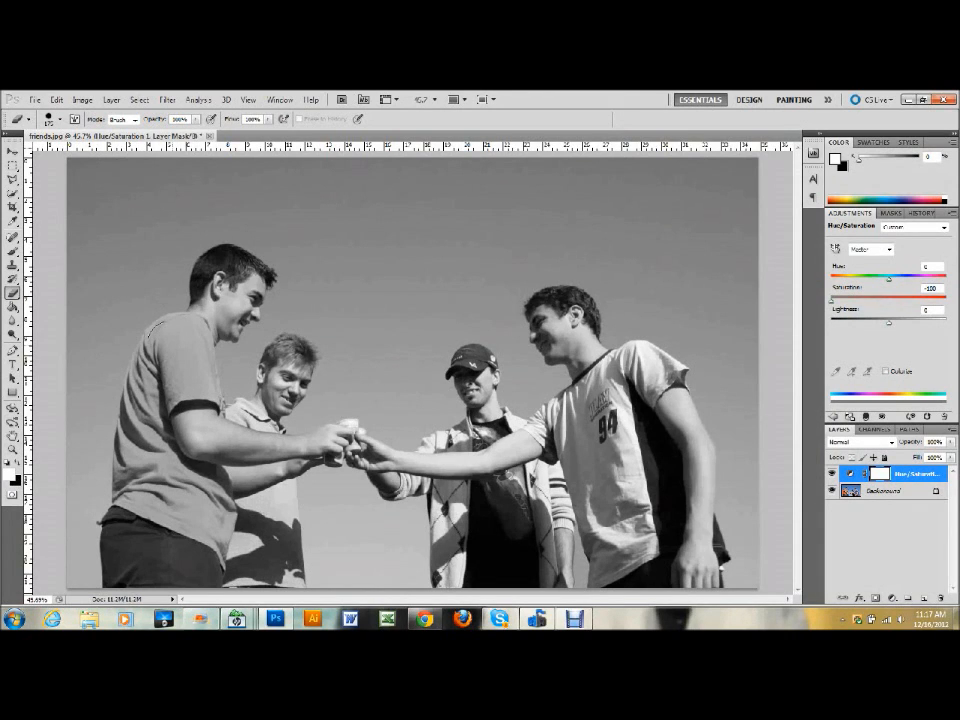
{"action": "left_click", "coordinate": [171, 341]}
{"action": "mouse_move", "coordinate": [171, 341]}
{"action": "left_mouse_down"}
{"action": "mouse_move", "coordinate": [182, 325]}
{"action": "mouse_move", "coordinate": [182, 372]}
{"action": "mouse_move", "coordinate": [135, 360]}
{"action": "left_mouse_up"}
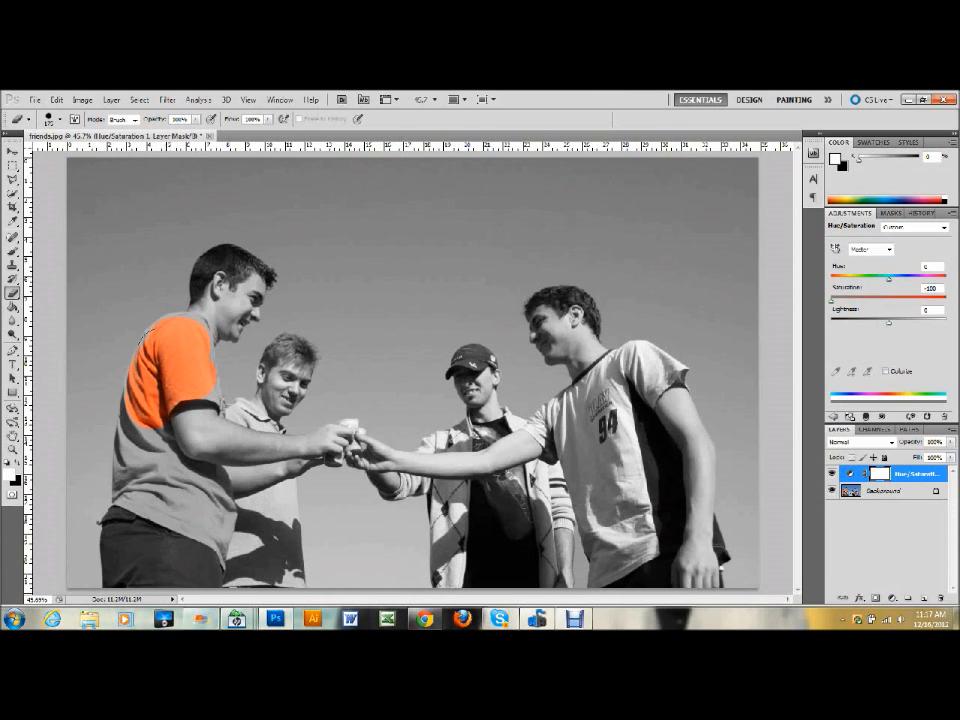
{"action": "mouse_move", "coordinate": [135, 415]}
{"action": "left_mouse_down"}
{"action": "mouse_move", "coordinate": [122, 462]}
{"action": "mouse_move", "coordinate": [150, 522]}
{"action": "mouse_move", "coordinate": [190, 513]}
{"action": "mouse_move", "coordinate": [144, 505]}
{"action": "left_mouse_up"}
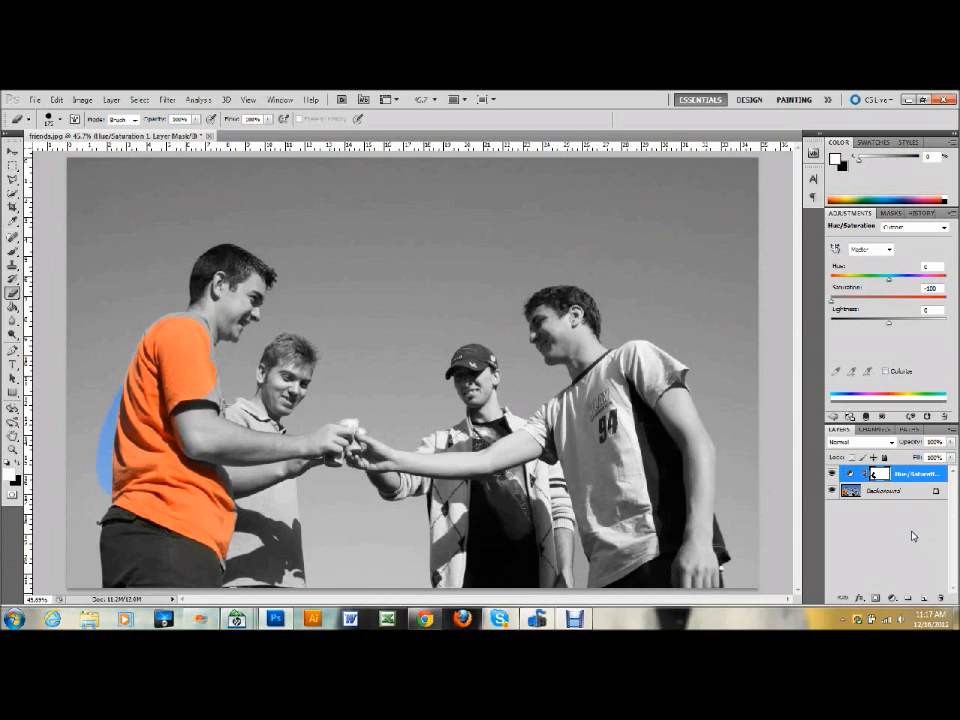
{"action": "left_click", "coordinate": [938, 476]}
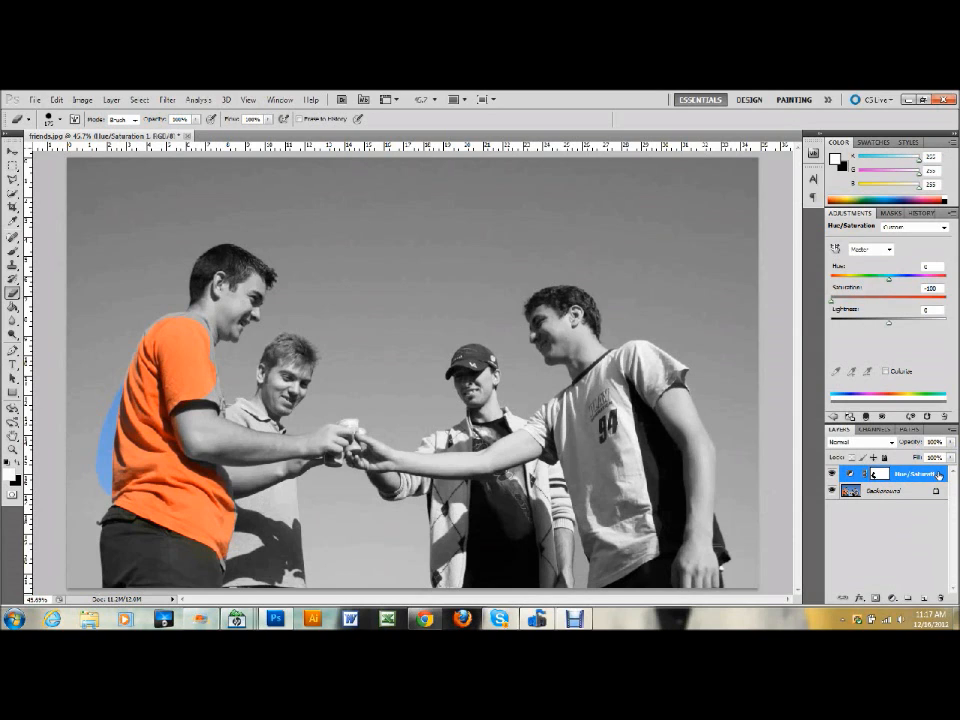
{"action": "left_click_drag", "start_coordinate": [938, 474], "coordinate": [940, 598]}
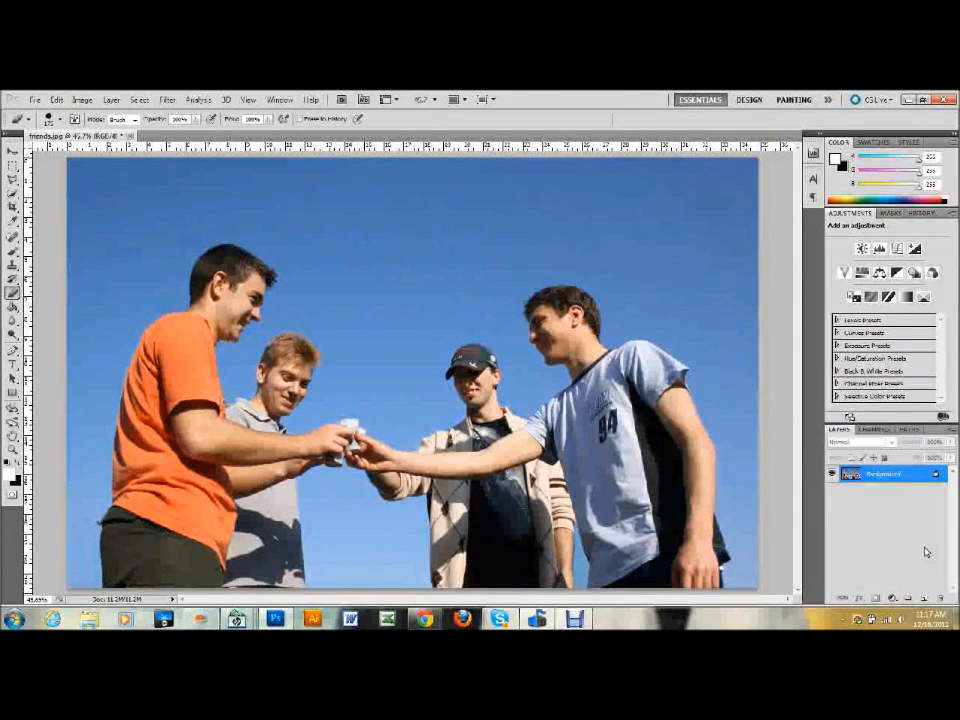
Add a Black & White adjustment layer and erase its mask over the upper part of the orange shirt.
{"action": "left_click", "coordinate": [891, 600]}
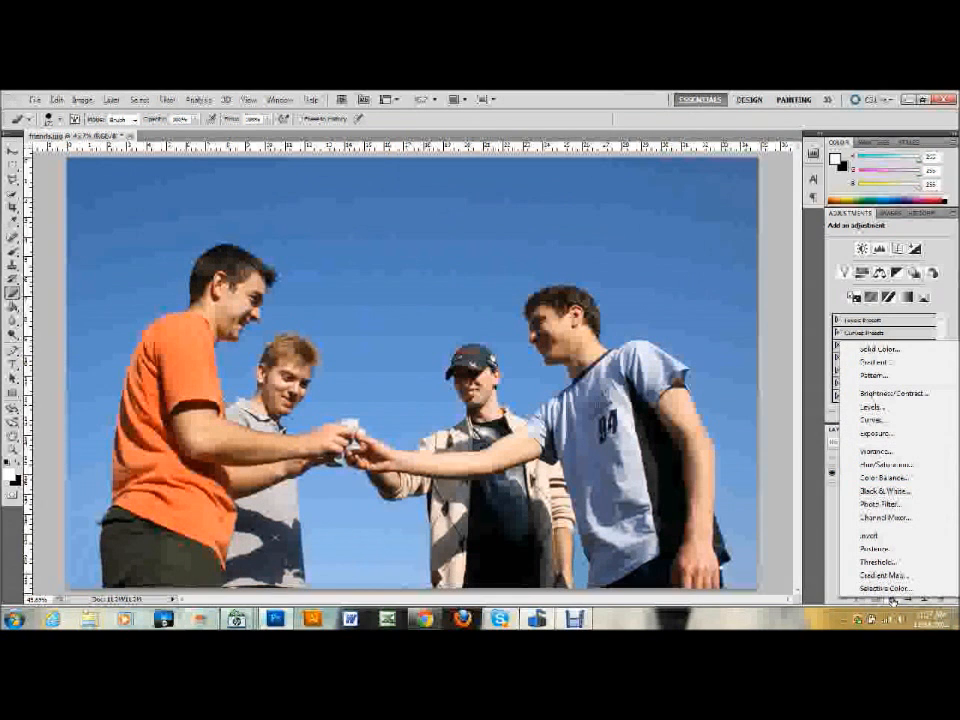
{"action": "left_click", "coordinate": [887, 493]}
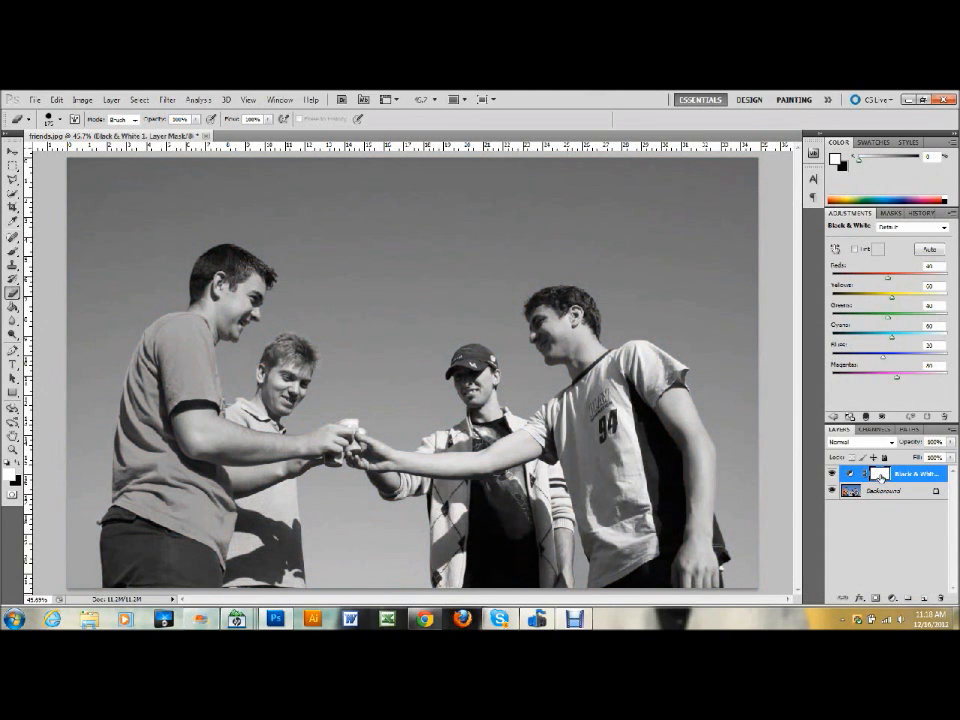
{"action": "left_click", "coordinate": [175, 352]}
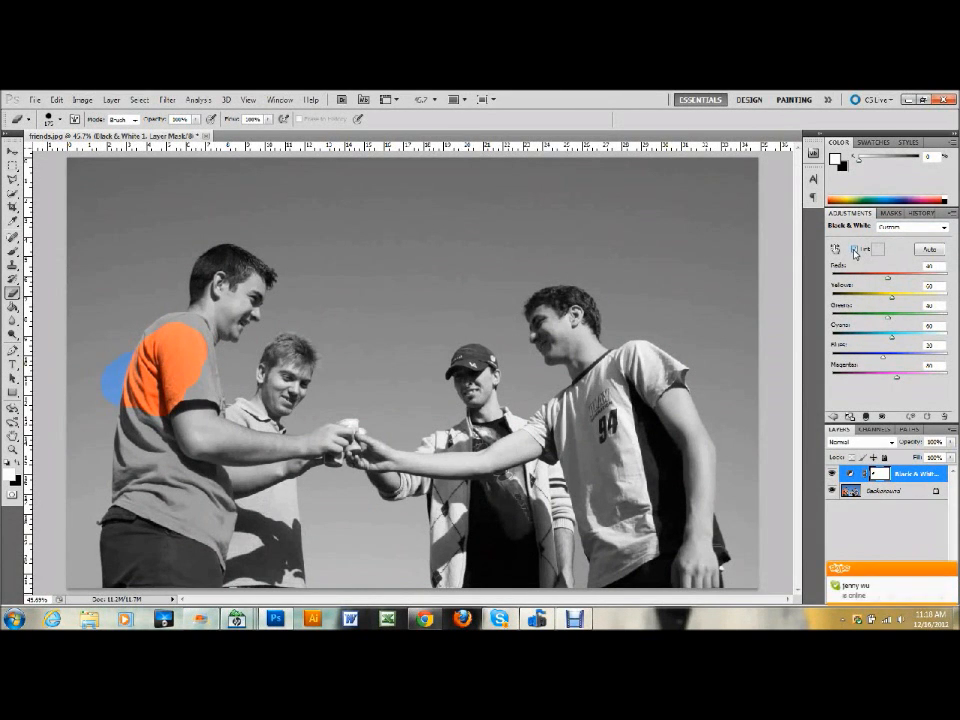
Try out the tint and the Blue Filter and Green Filter presets on the Black & White adjustment.
{"action": "left_click", "coordinate": [855, 250]}
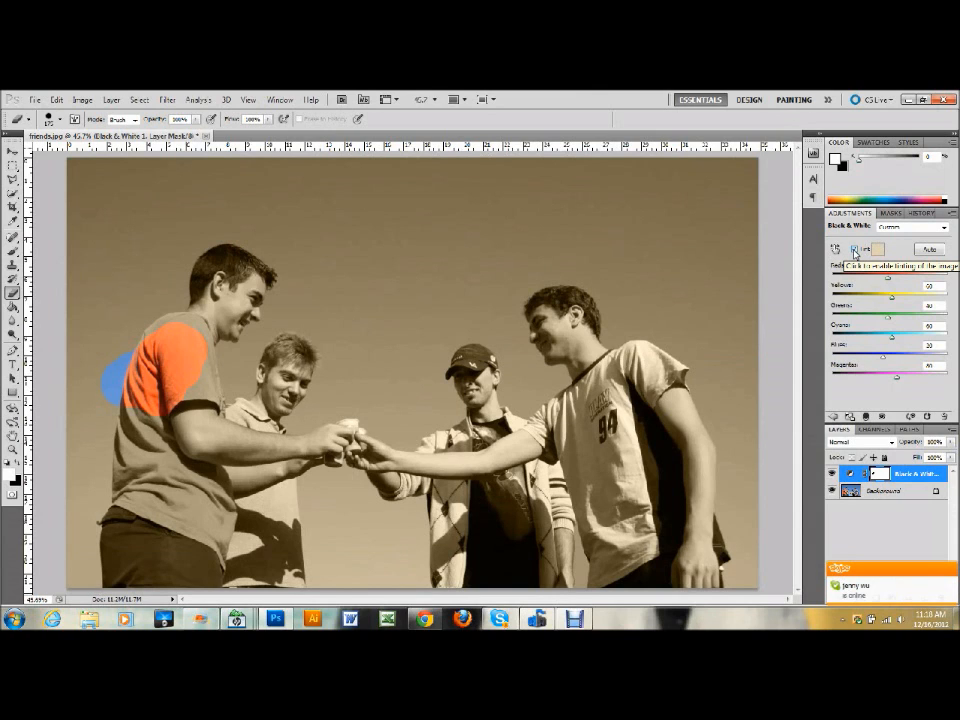
{"action": "left_click", "coordinate": [855, 250]}
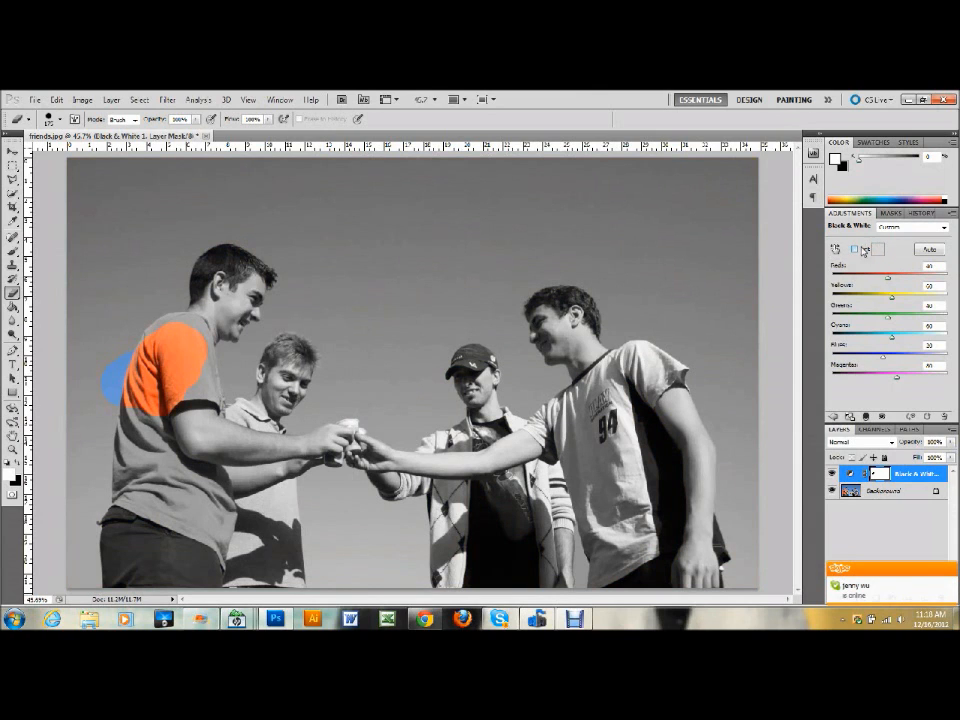
{"action": "left_click", "coordinate": [907, 230]}
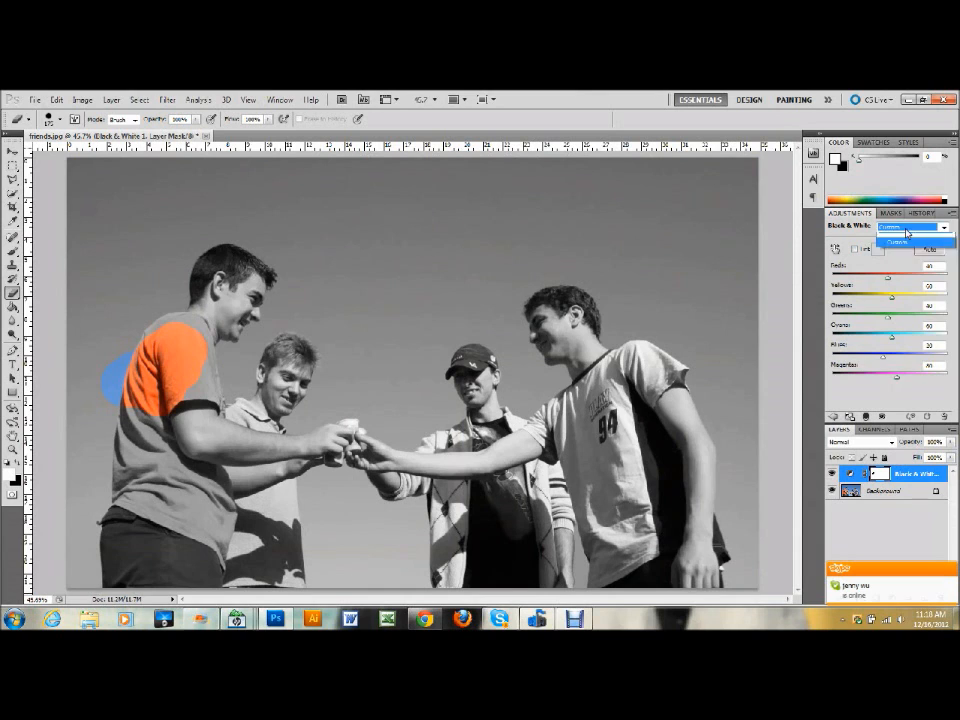
{"action": "left_click", "coordinate": [902, 258]}
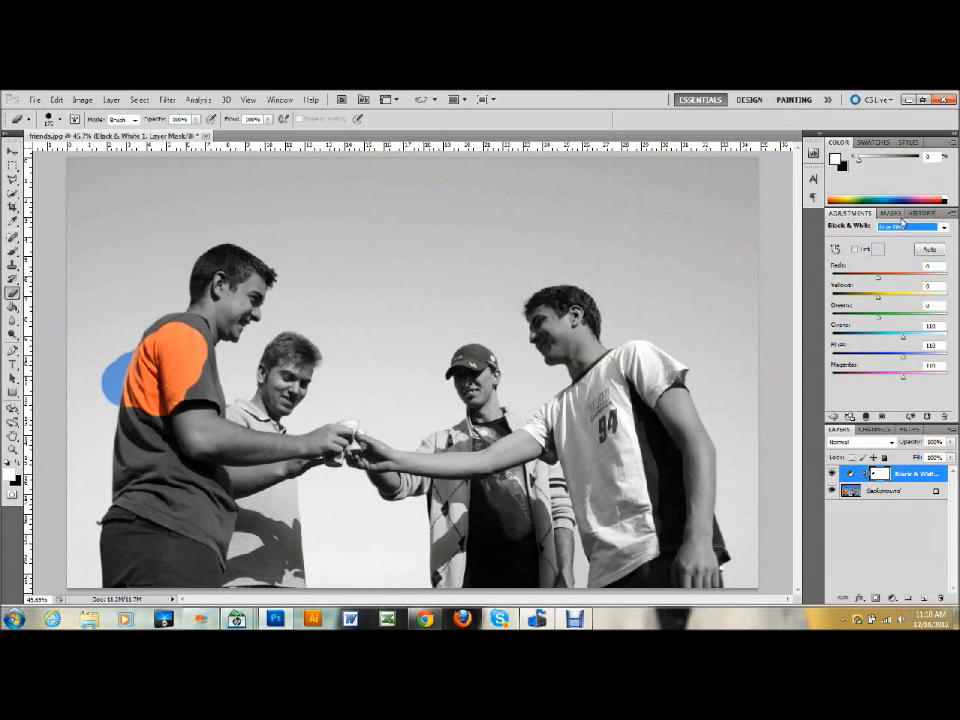
{"action": "left_click", "coordinate": [906, 228]}
{"action": "left_click", "coordinate": [899, 277]}
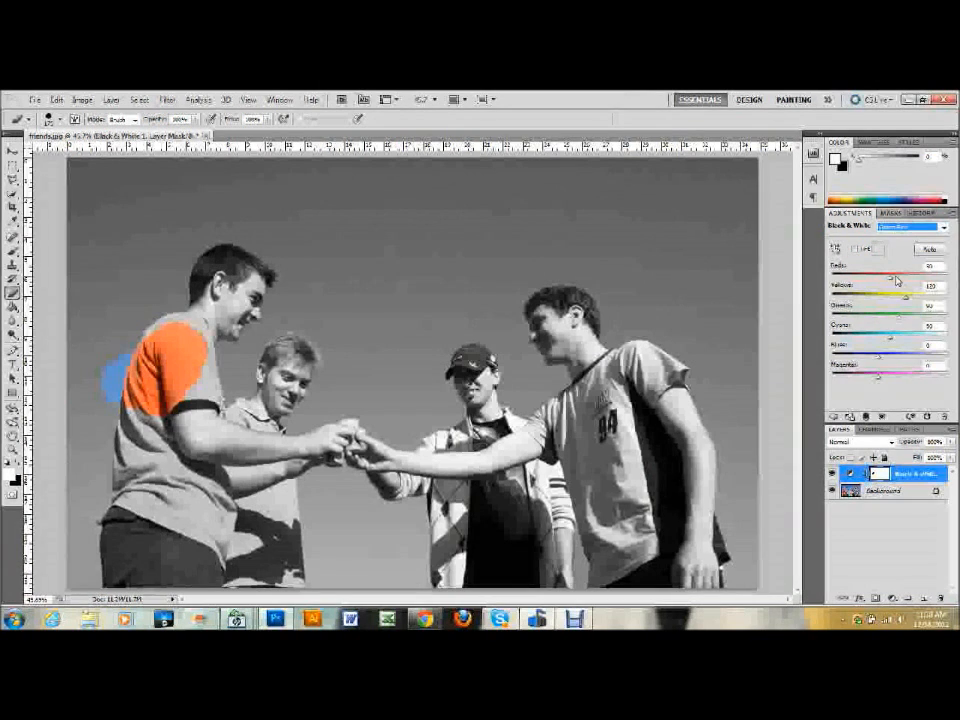
Apply the Maximum Black preset to the Black & White adjustment and set Cyans to 114.
{"action": "left_click", "coordinate": [912, 230]}
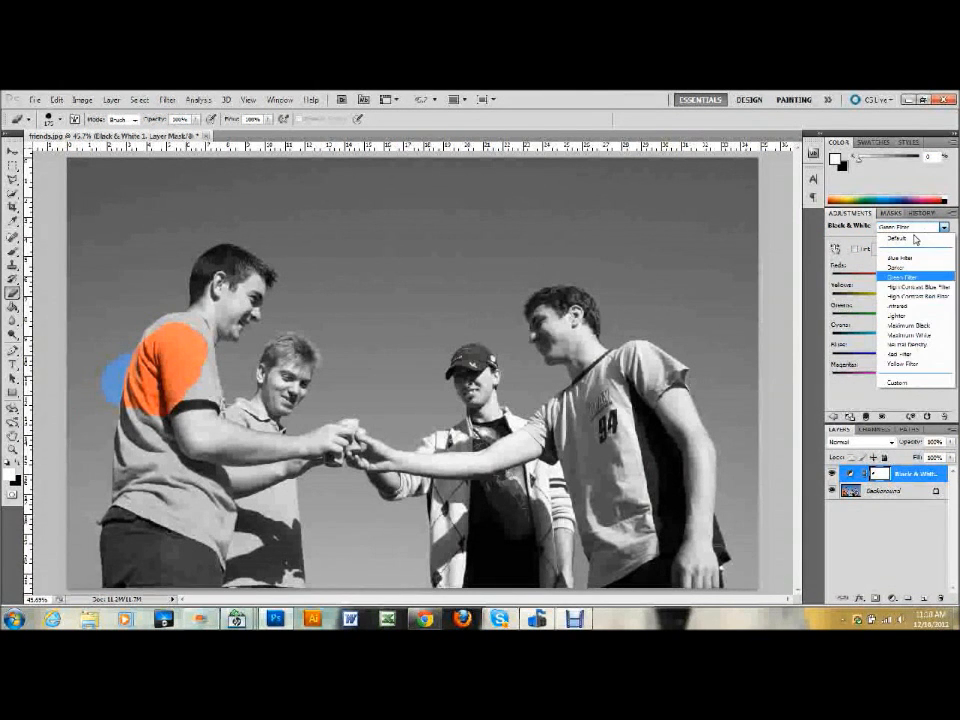
{"action": "left_click", "coordinate": [906, 326]}
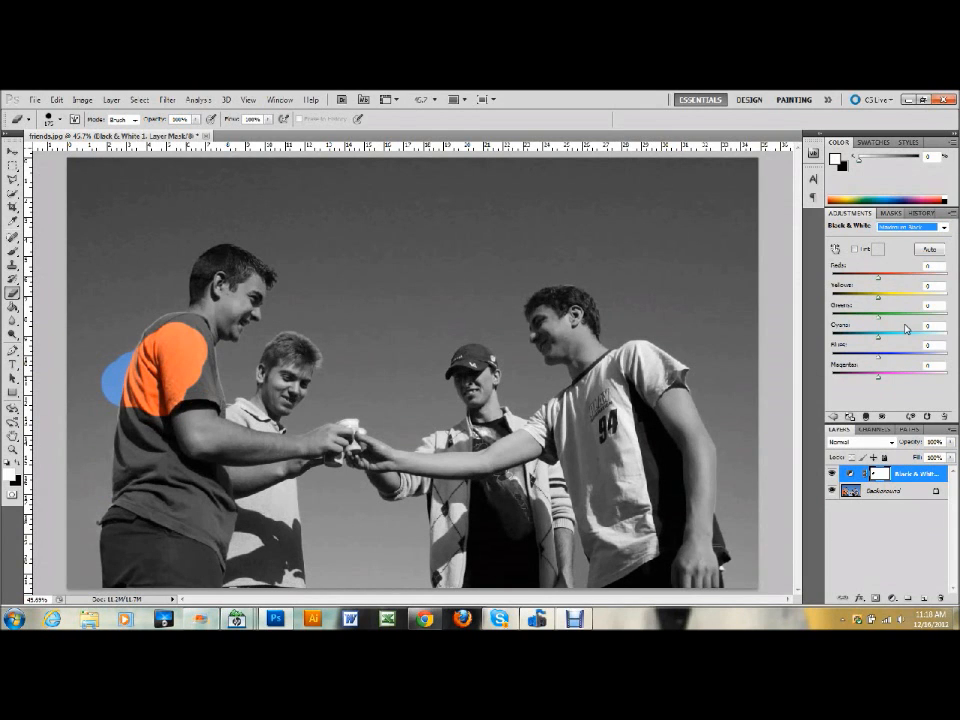
{"action": "left_click_drag", "start_coordinate": [879, 337], "coordinate": [906, 341]}
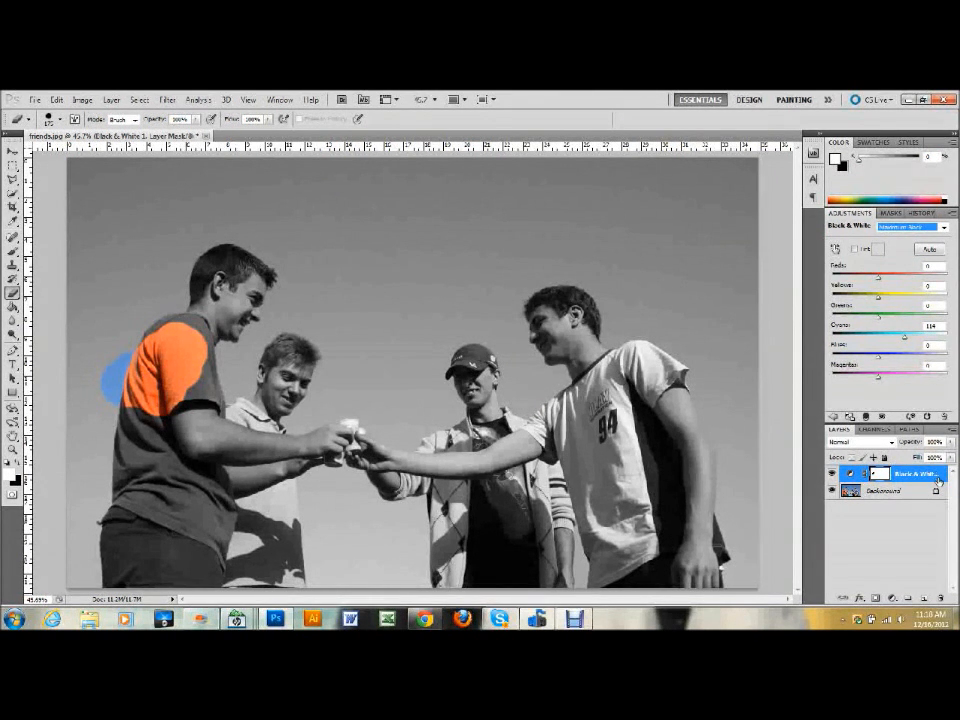
Delete the Black & White adjustment layer and add a Hue/Saturation adjustment layer above the background.
{"action": "left_click_drag", "start_coordinate": [935, 476], "coordinate": [941, 597]}
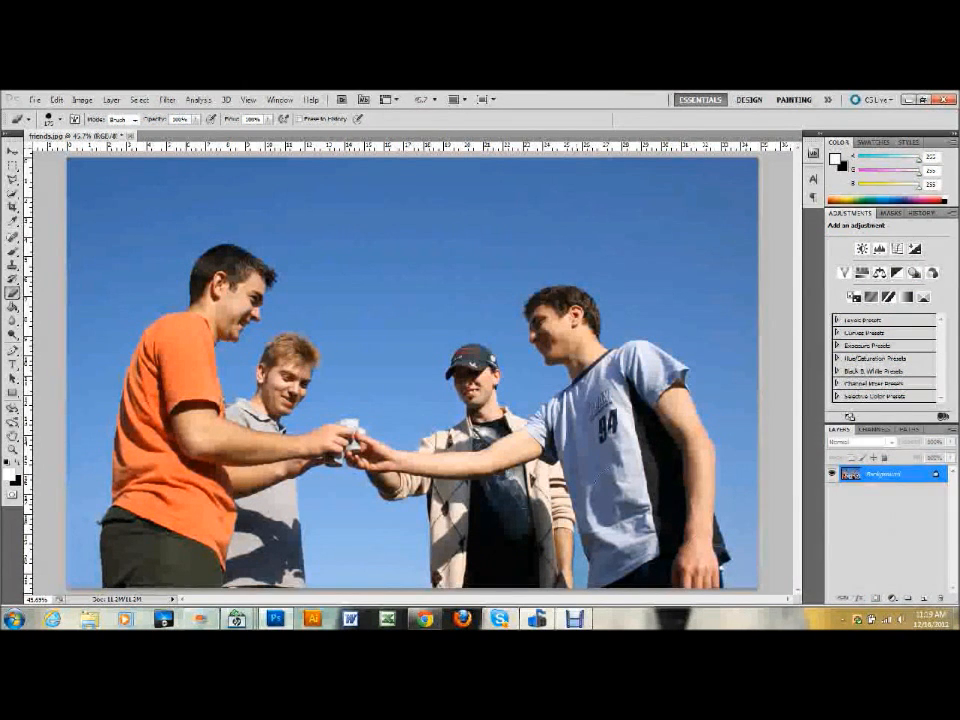
{"action": "left_click", "coordinate": [891, 598]}
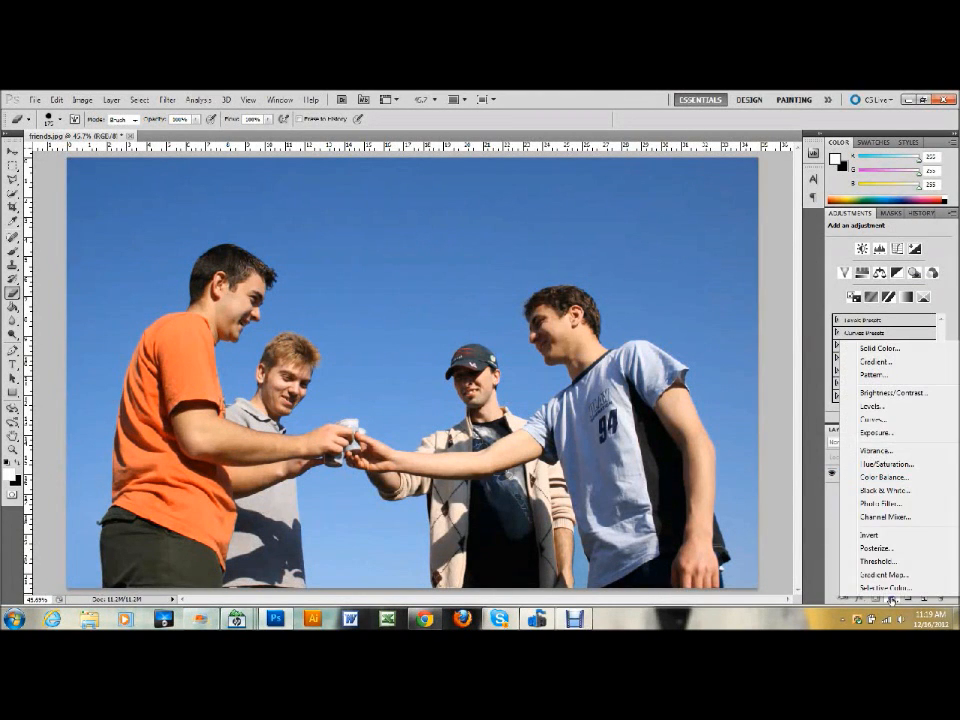
{"action": "left_click", "coordinate": [889, 466]}
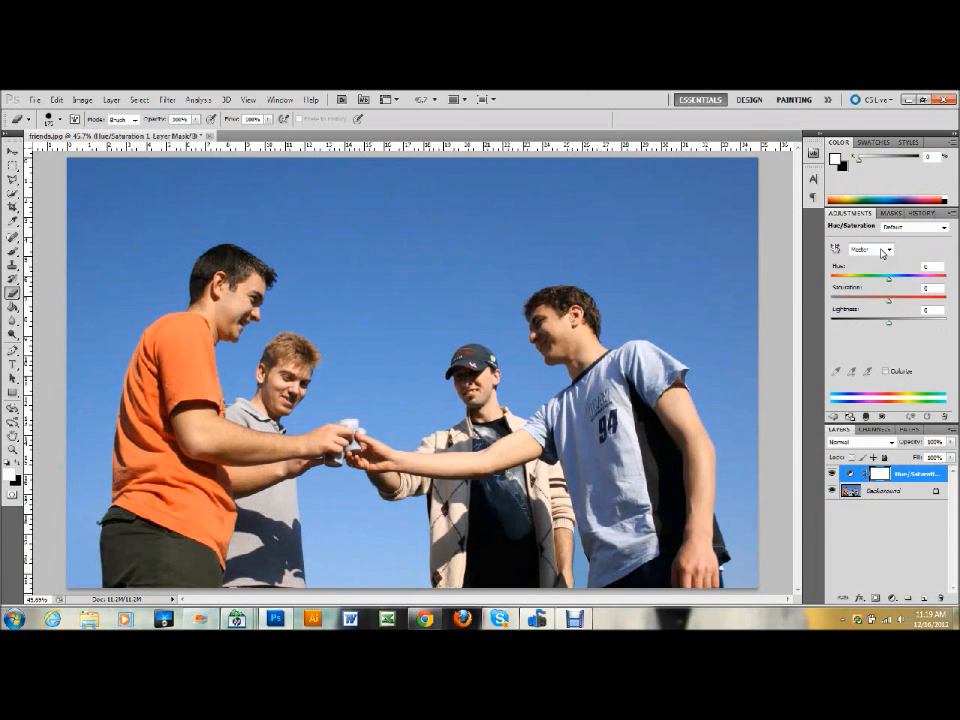
Try out the Sepia, Cyanotype, Increase Saturation More and Yellow Boost presets on the Hue/Saturation adjustment, and return it to Default.
{"action": "left_click", "coordinate": [910, 230]}
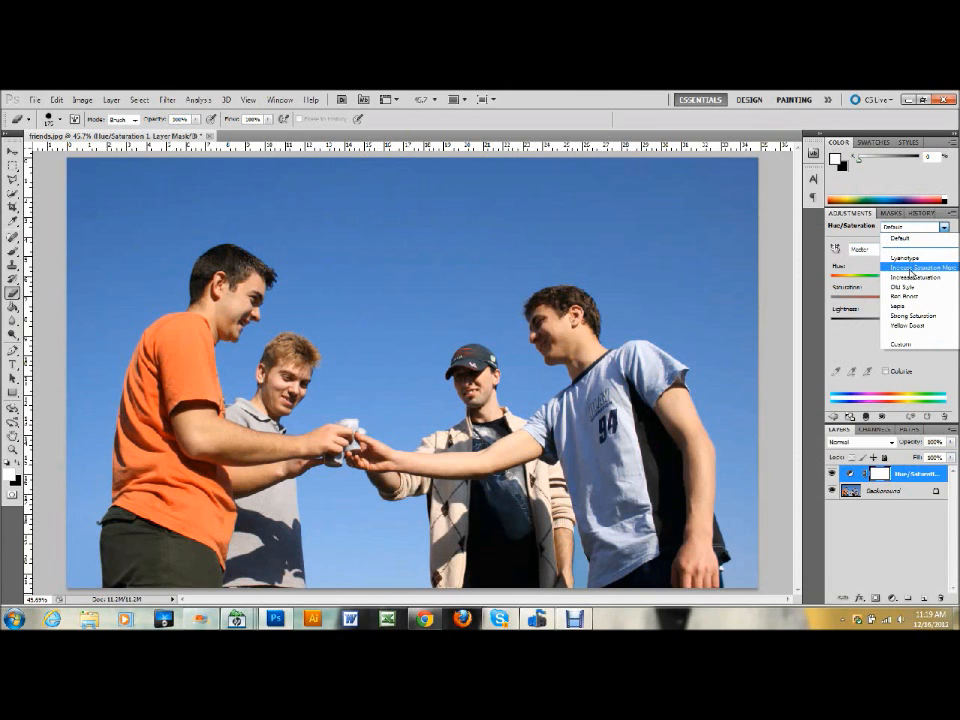
{"action": "left_click", "coordinate": [905, 305]}
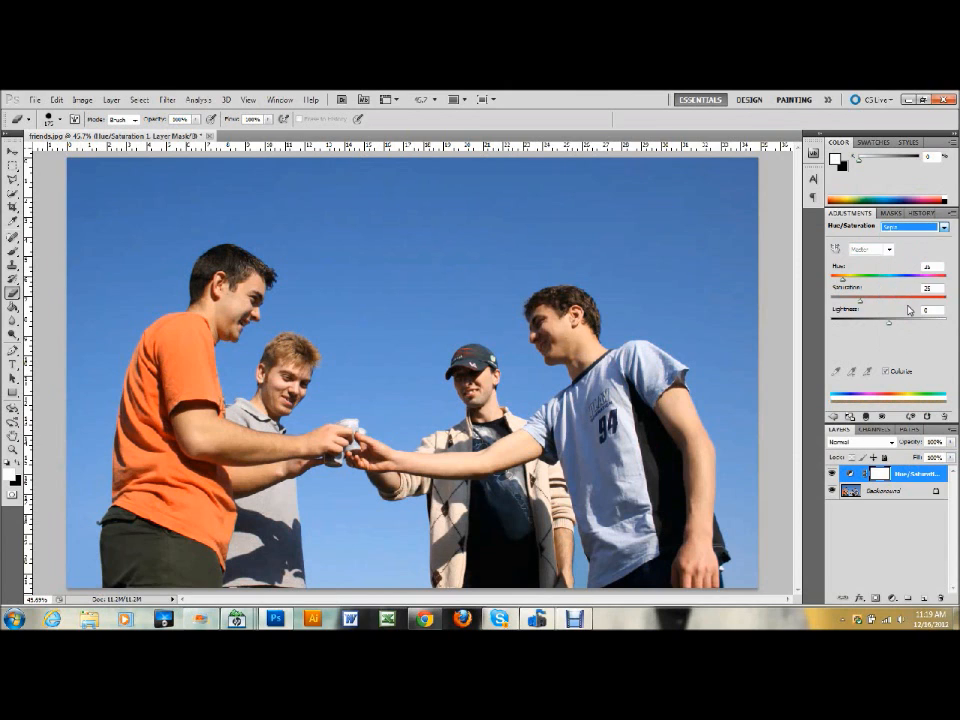
{"action": "left_click", "coordinate": [927, 229]}
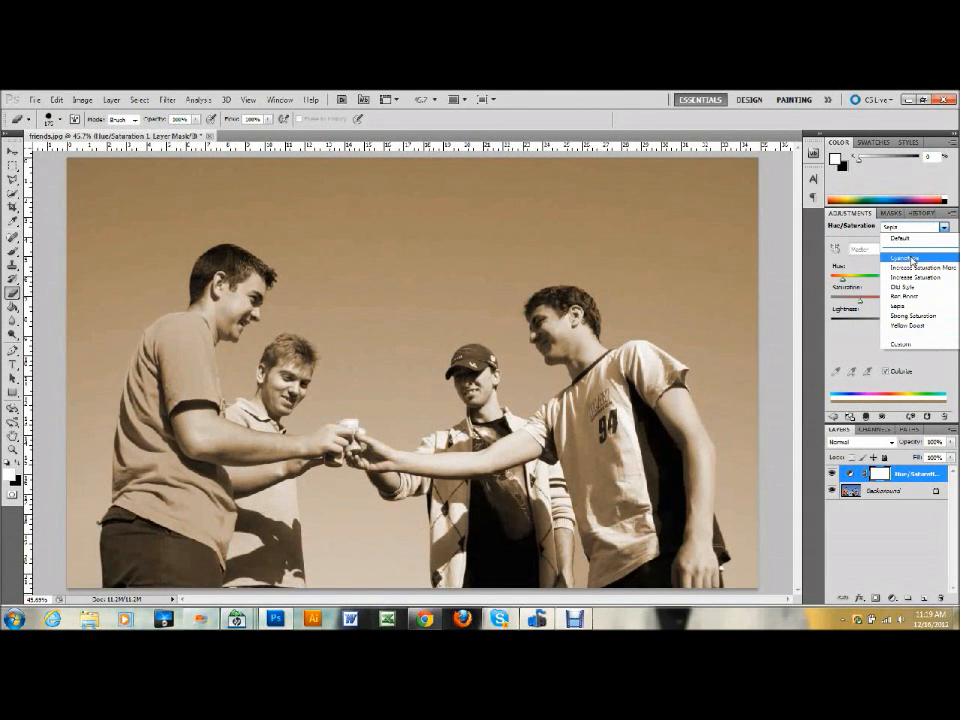
{"action": "left_click", "coordinate": [911, 260]}
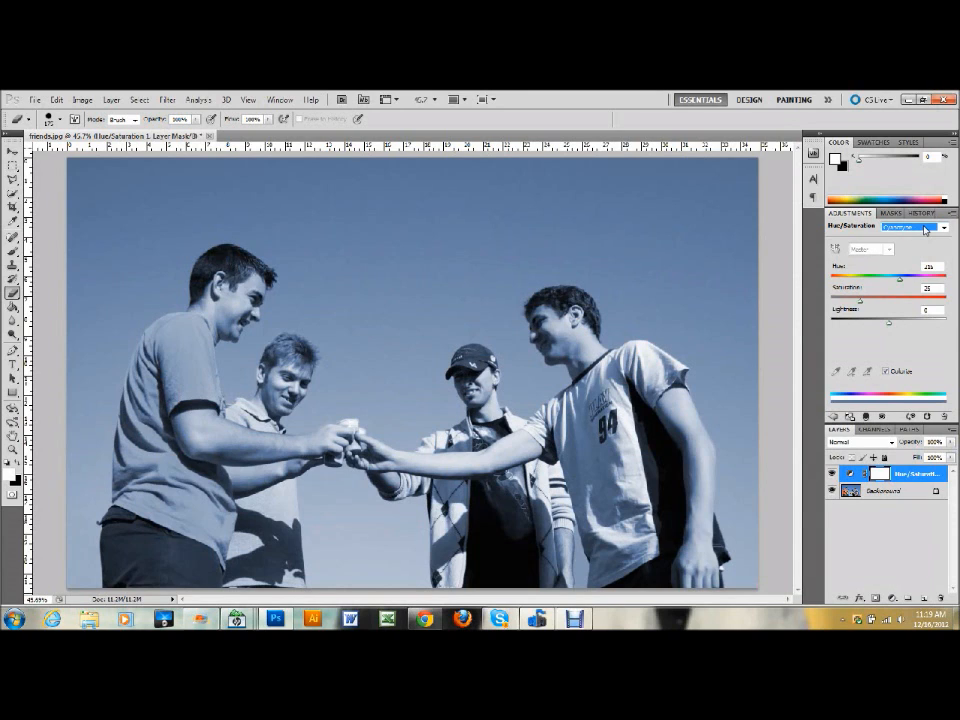
{"action": "left_click", "coordinate": [925, 230]}
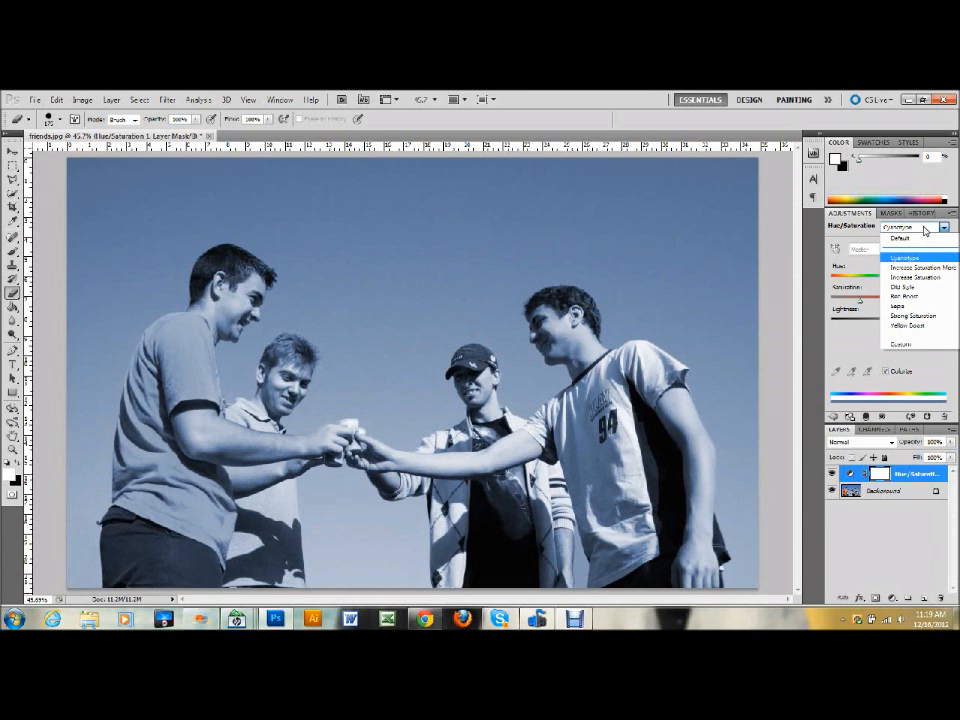
{"action": "left_click", "coordinate": [922, 268]}
{"action": "left_click", "coordinate": [925, 228]}
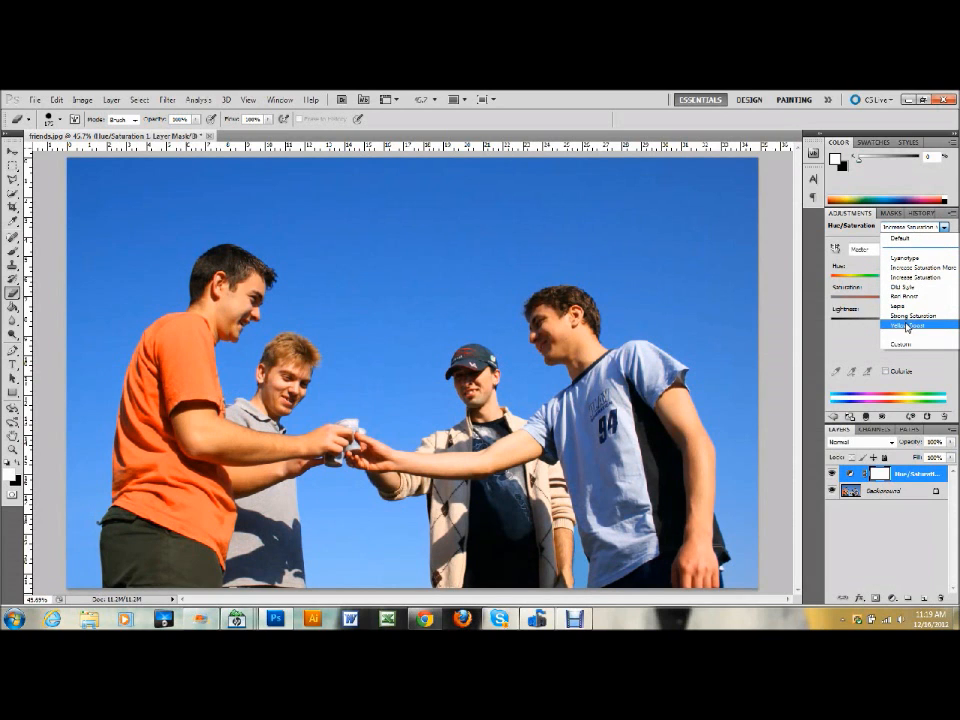
{"action": "left_click", "coordinate": [907, 325]}
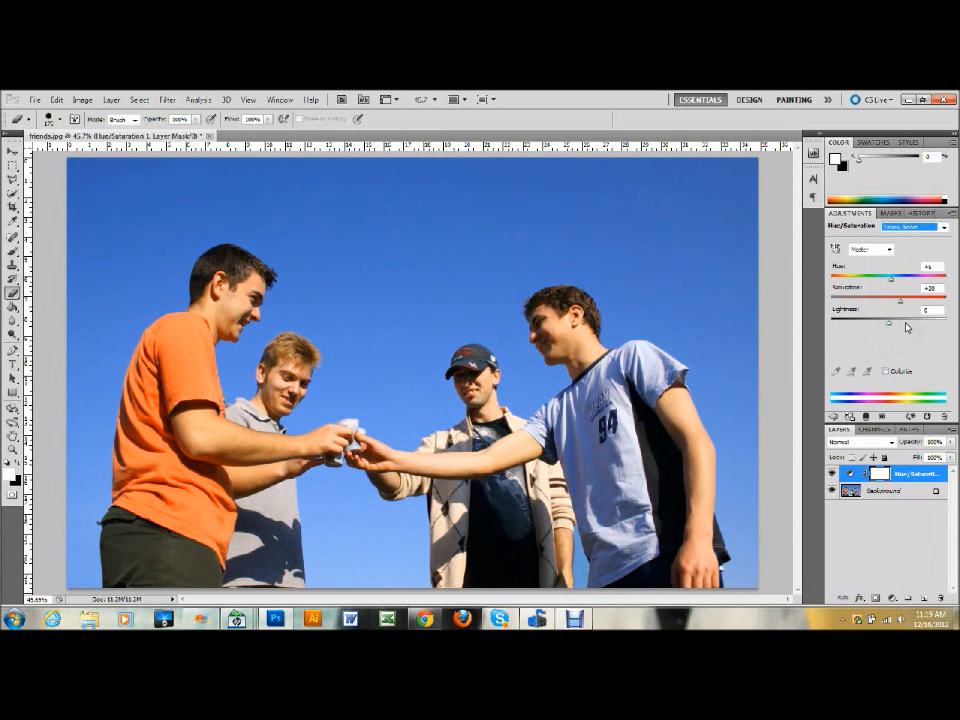
{"action": "left_click", "coordinate": [912, 228]}
{"action": "left_click", "coordinate": [912, 239]}
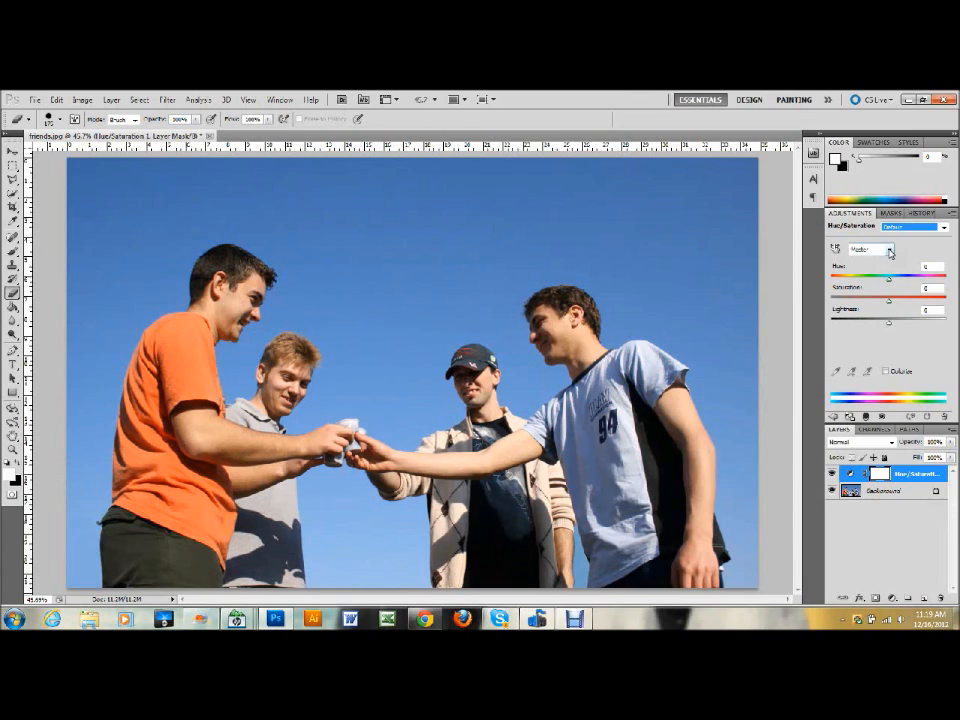
Set the saturation of both the Yellows and the Greens to -100 in the Hue/Saturation adjustment.
{"action": "left_click", "coordinate": [875, 251]}
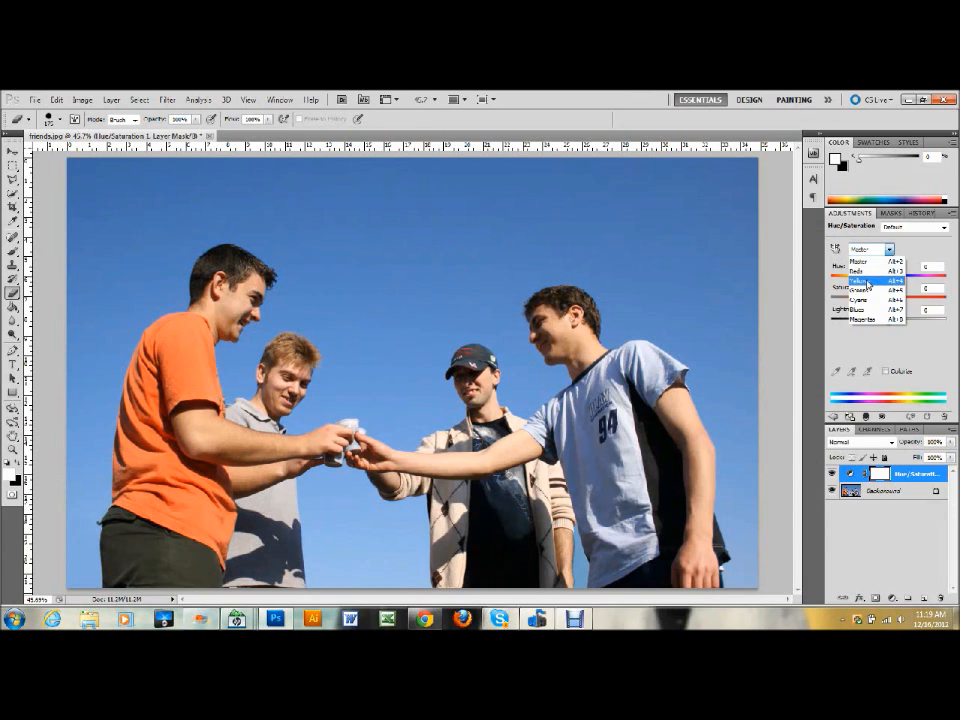
{"action": "left_click", "coordinate": [868, 283]}
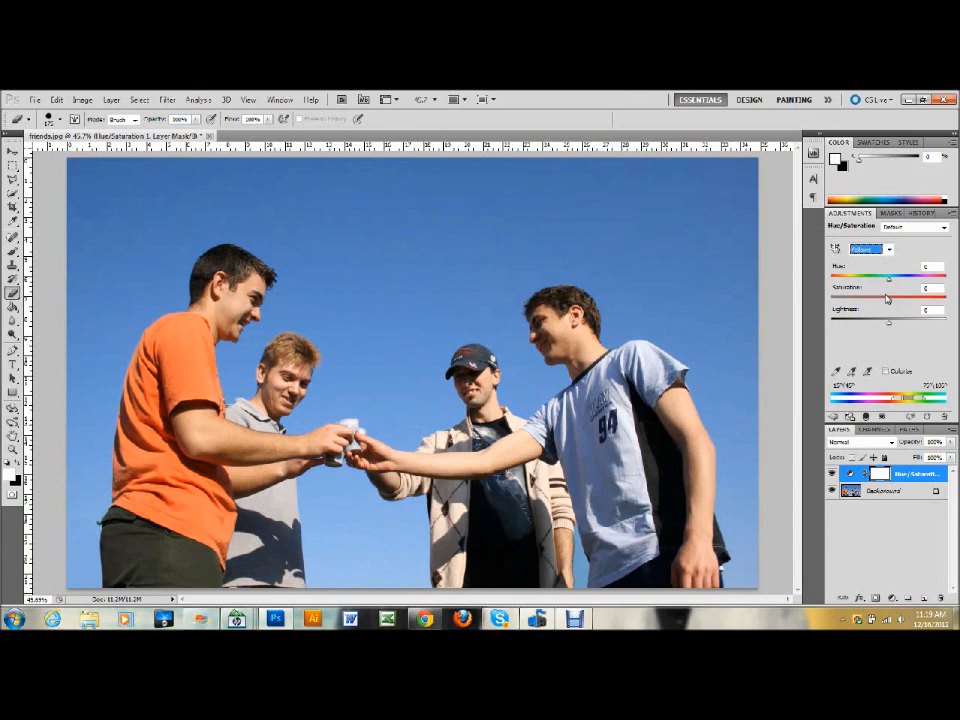
{"action": "left_click_drag", "start_coordinate": [891, 304], "coordinate": [828, 301]}
{"action": "left_click", "coordinate": [885, 248]}
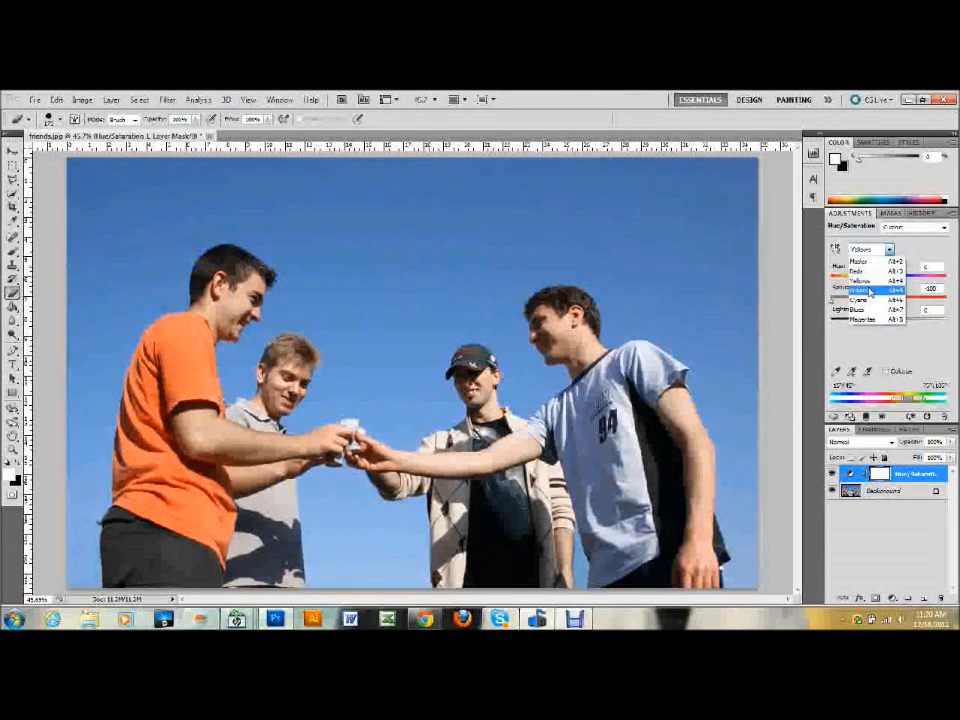
{"action": "left_click", "coordinate": [864, 291]}
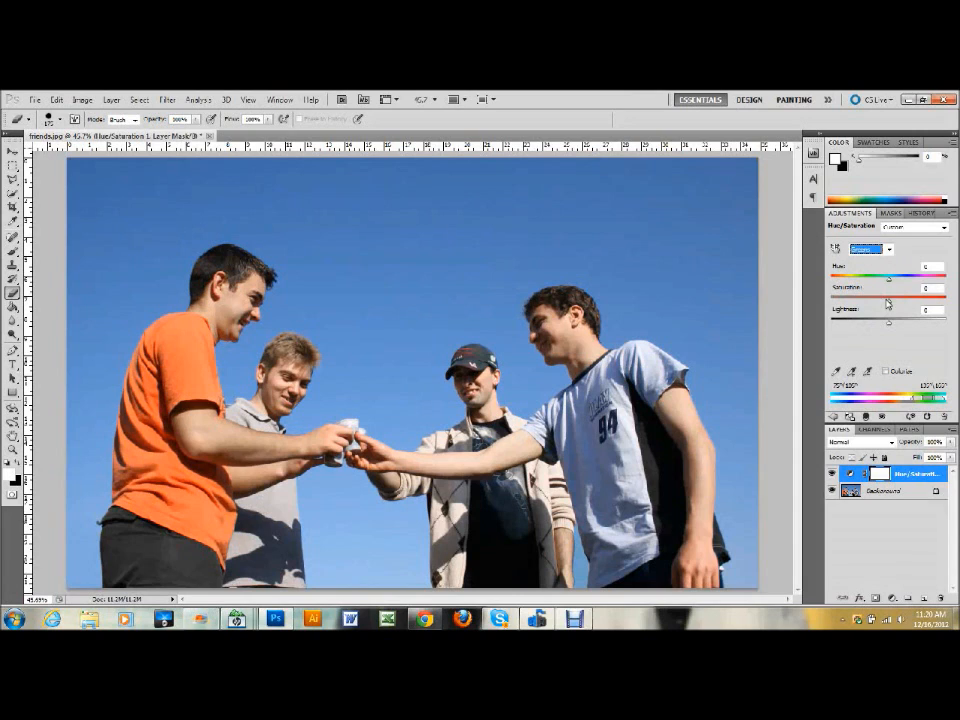
{"action": "left_click_drag", "start_coordinate": [881, 304], "coordinate": [829, 308]}
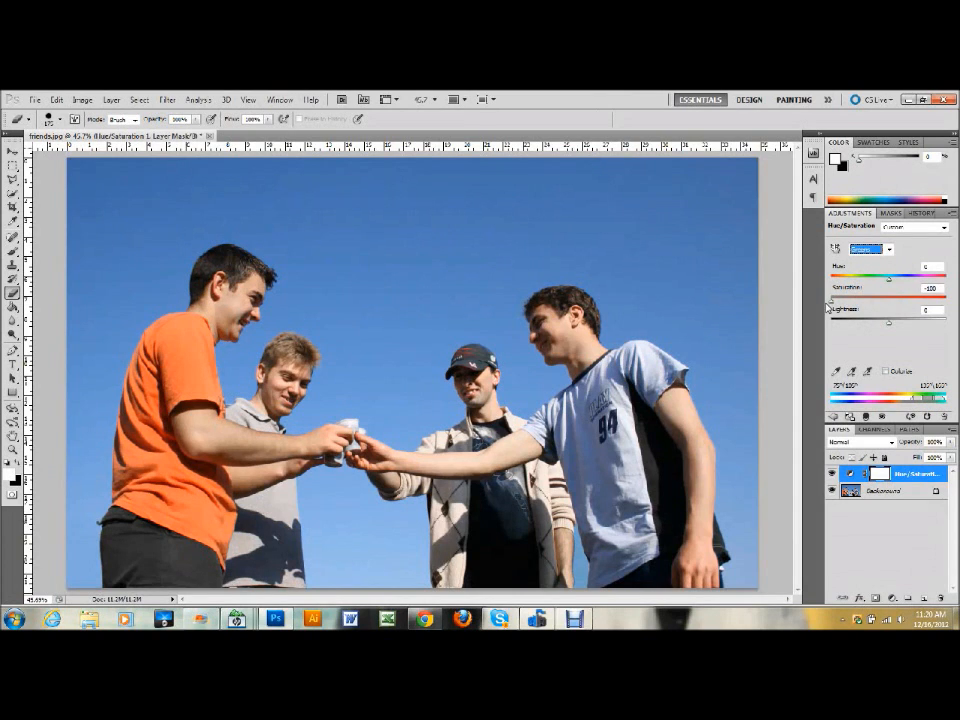
Set the saturation of both the Cyans and the Blues to -100 to remove the color from the sky.
{"action": "left_click", "coordinate": [888, 251]}
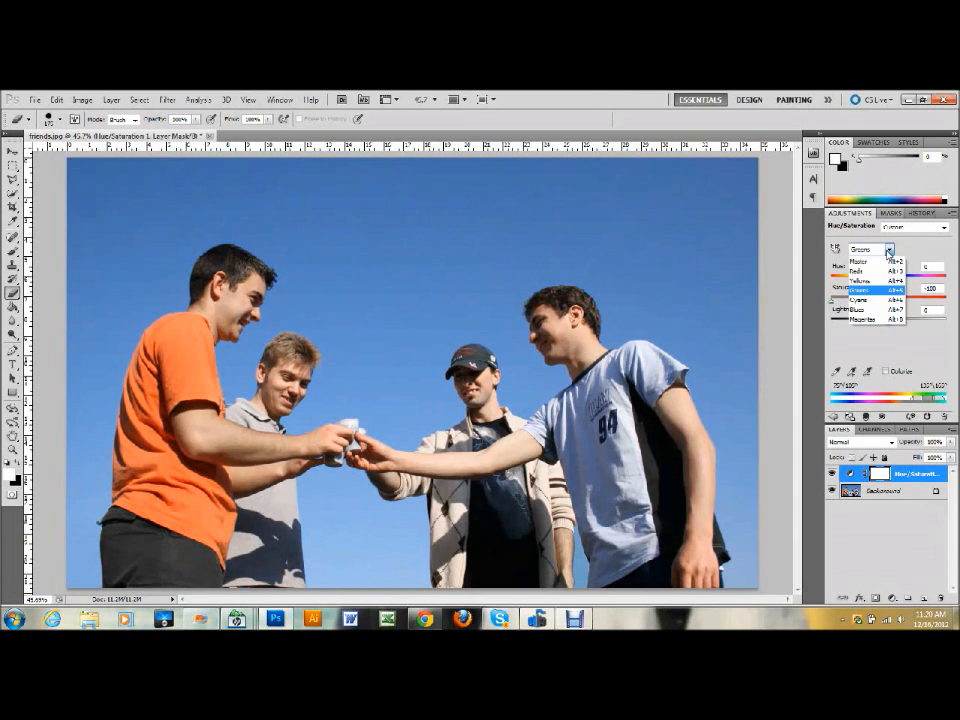
{"action": "left_click", "coordinate": [872, 300]}
{"action": "left_click_drag", "start_coordinate": [873, 302], "coordinate": [830, 300]}
{"action": "left_click", "coordinate": [868, 249]}
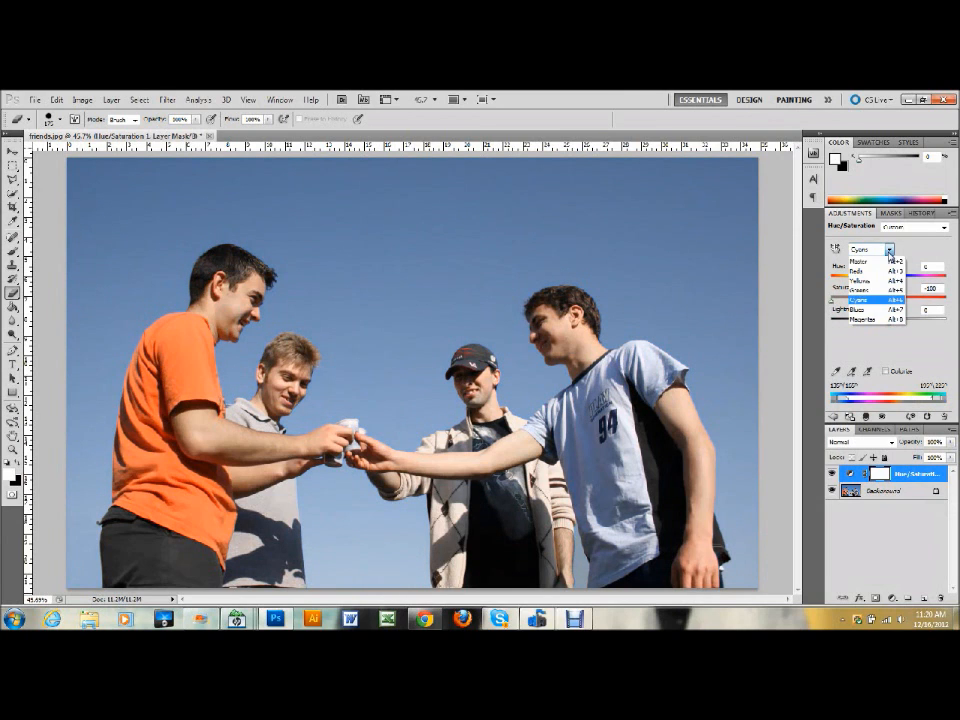
{"action": "left_click", "coordinate": [872, 311]}
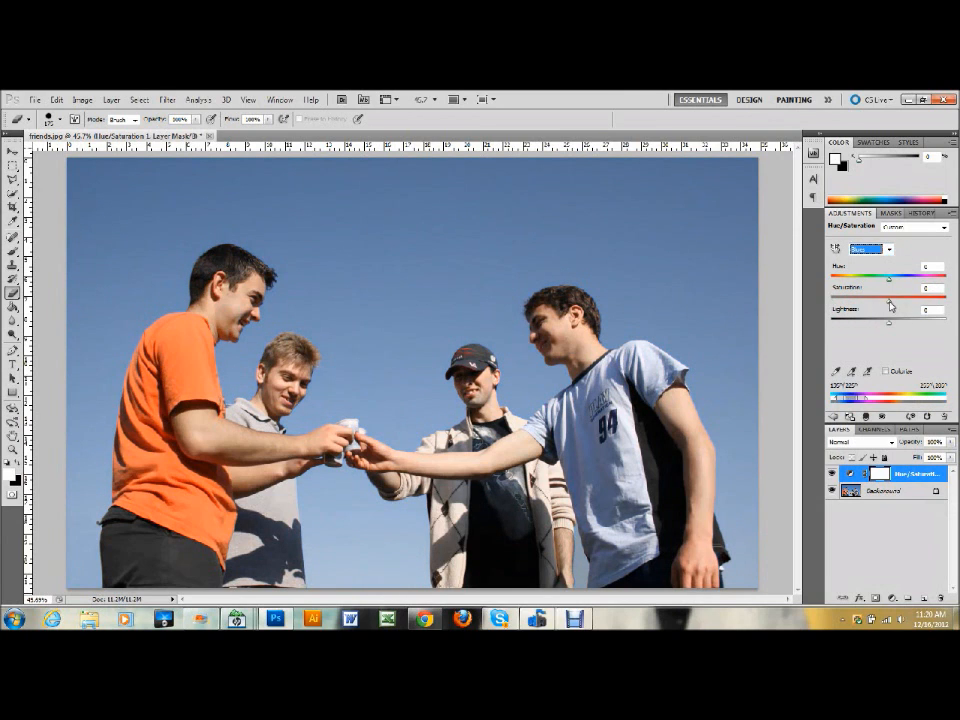
{"action": "left_click_drag", "start_coordinate": [888, 298], "coordinate": [818, 307]}
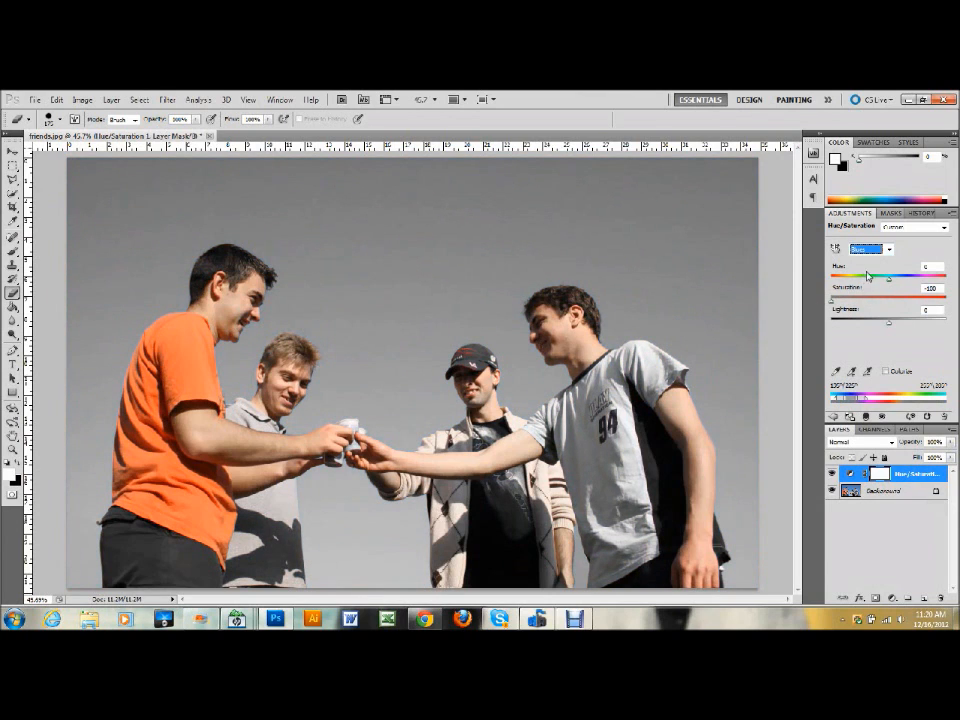
Set the saturation of both the Magentas and the Reds to -100 to remove the color from the shirt and skin.
{"action": "left_click", "coordinate": [888, 250]}
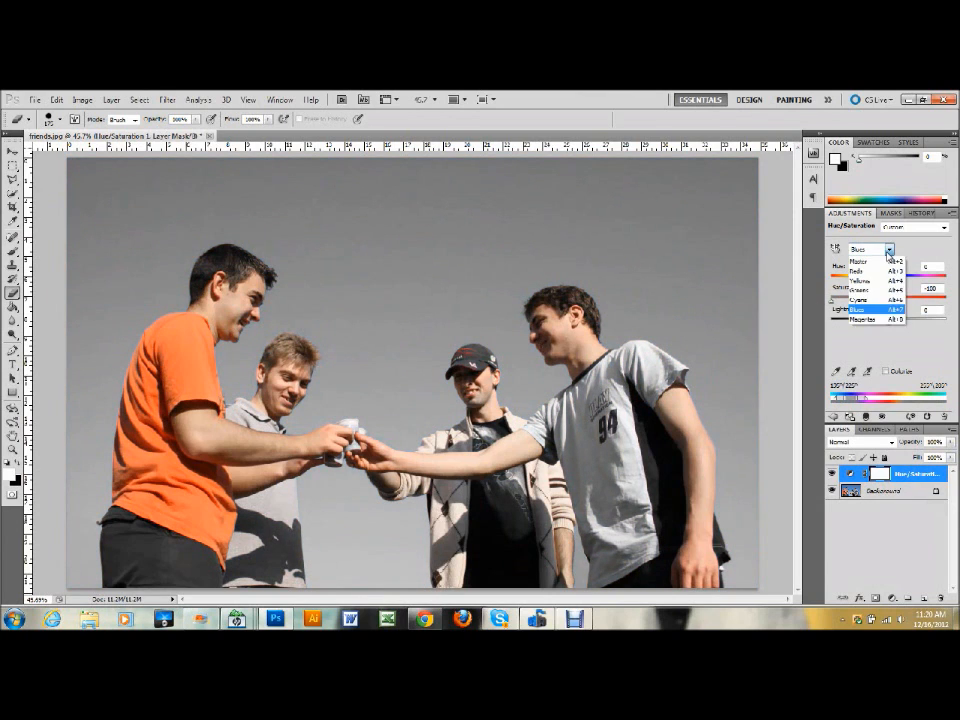
{"action": "left_click", "coordinate": [862, 319]}
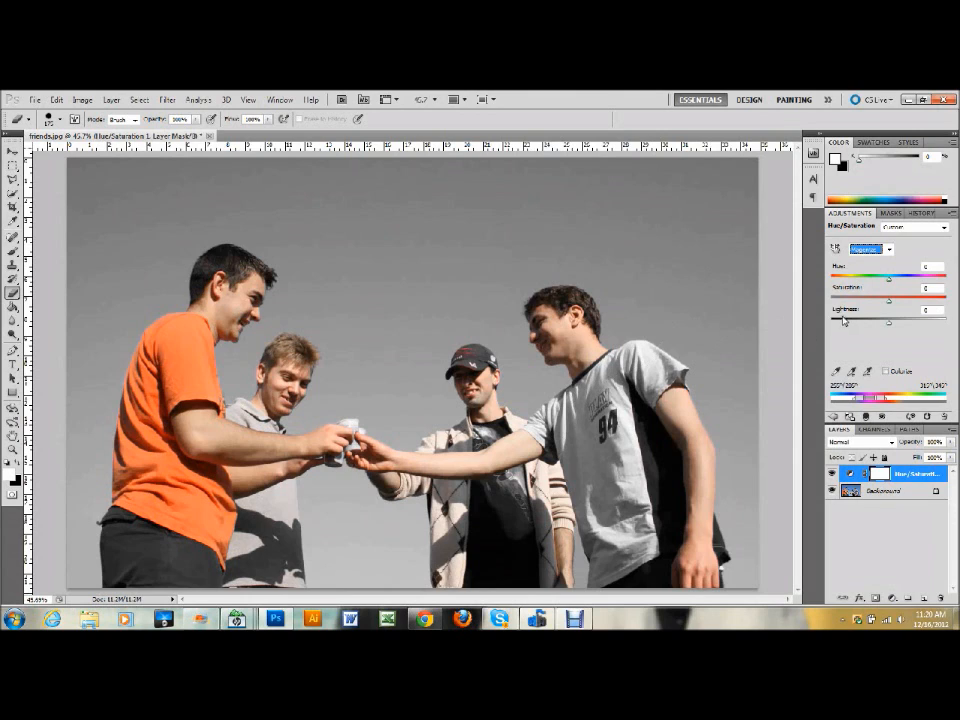
{"action": "left_click_drag", "start_coordinate": [889, 298], "coordinate": [830, 305]}
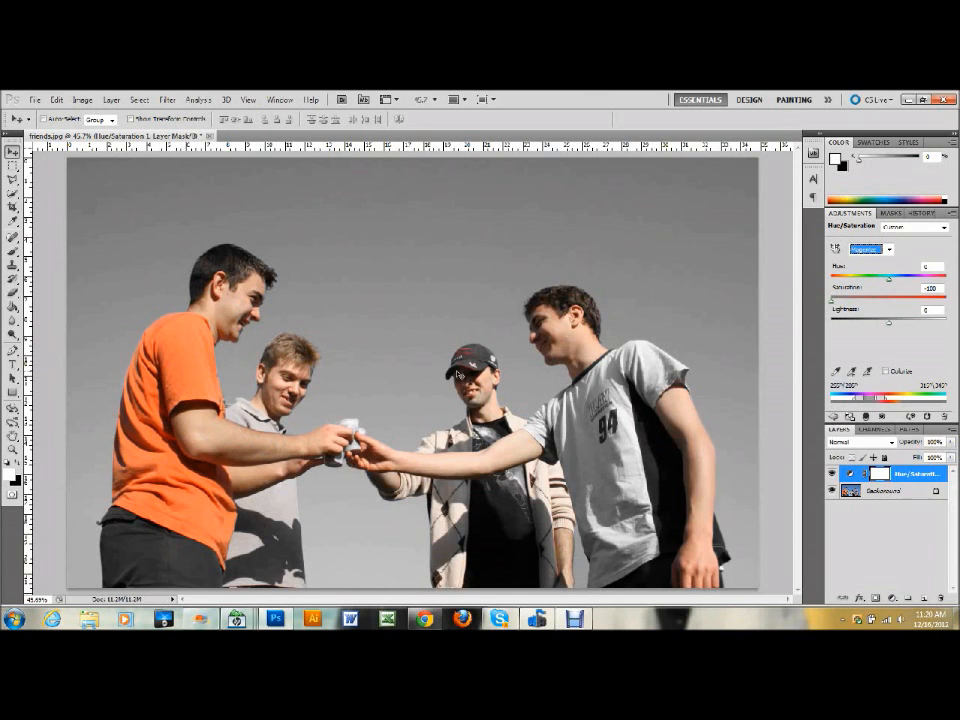
{"action": "left_click", "coordinate": [888, 252]}
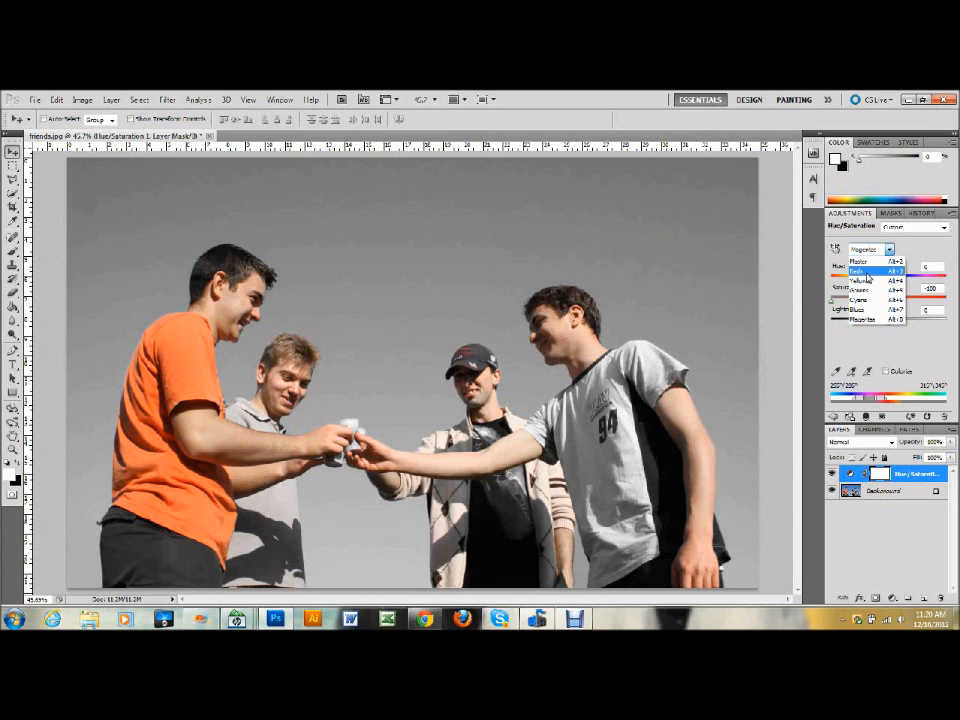
{"action": "left_click", "coordinate": [868, 291]}
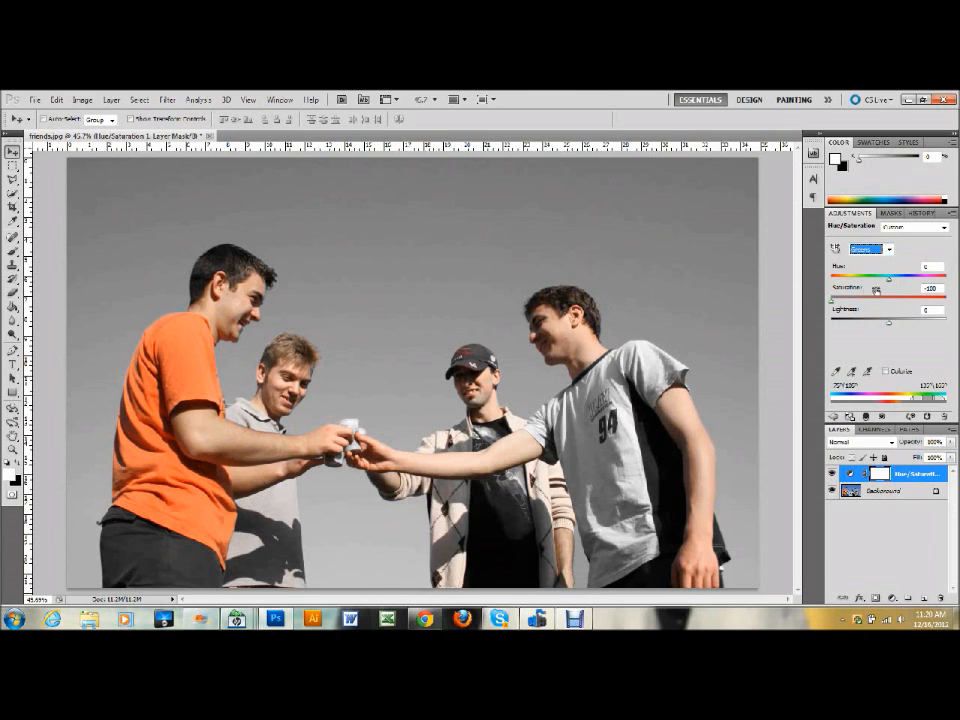
{"action": "left_click", "coordinate": [895, 248]}
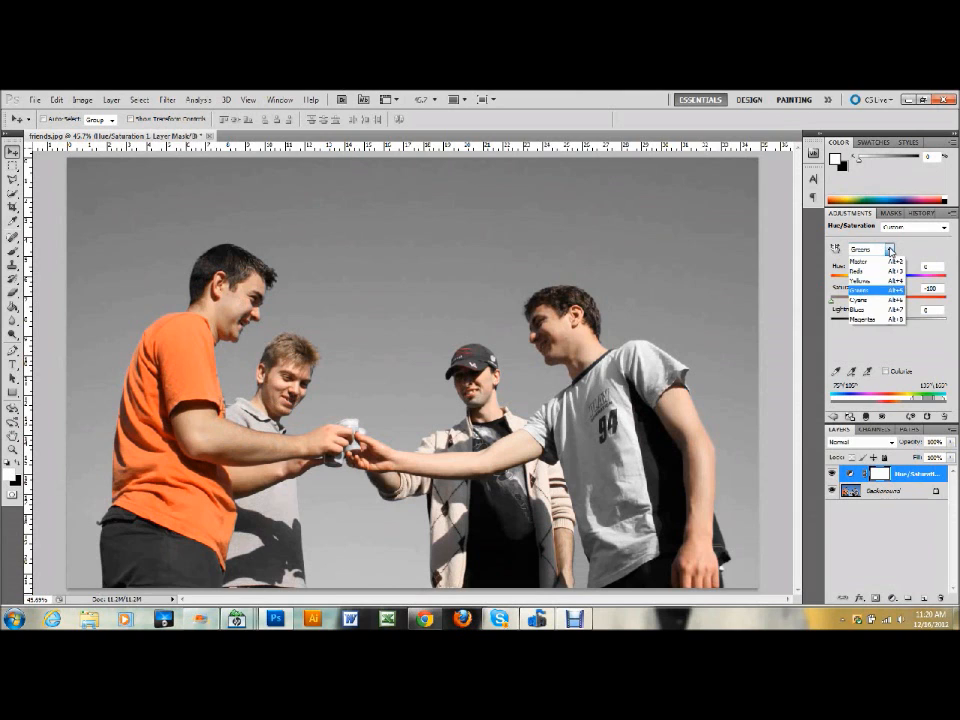
{"action": "left_click", "coordinate": [868, 265]}
{"action": "left_click_drag", "start_coordinate": [893, 304], "coordinate": [828, 300]}
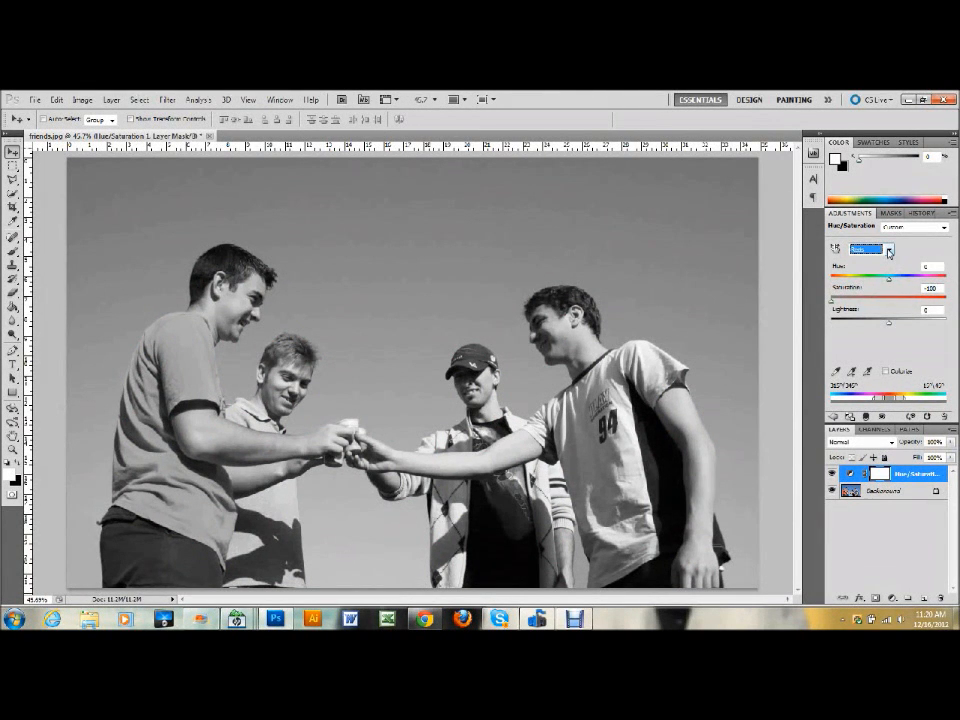
Try raising the Greens saturation to its maximum, and return it to -100.
{"action": "left_click", "coordinate": [888, 252]}
{"action": "left_click", "coordinate": [851, 300]}
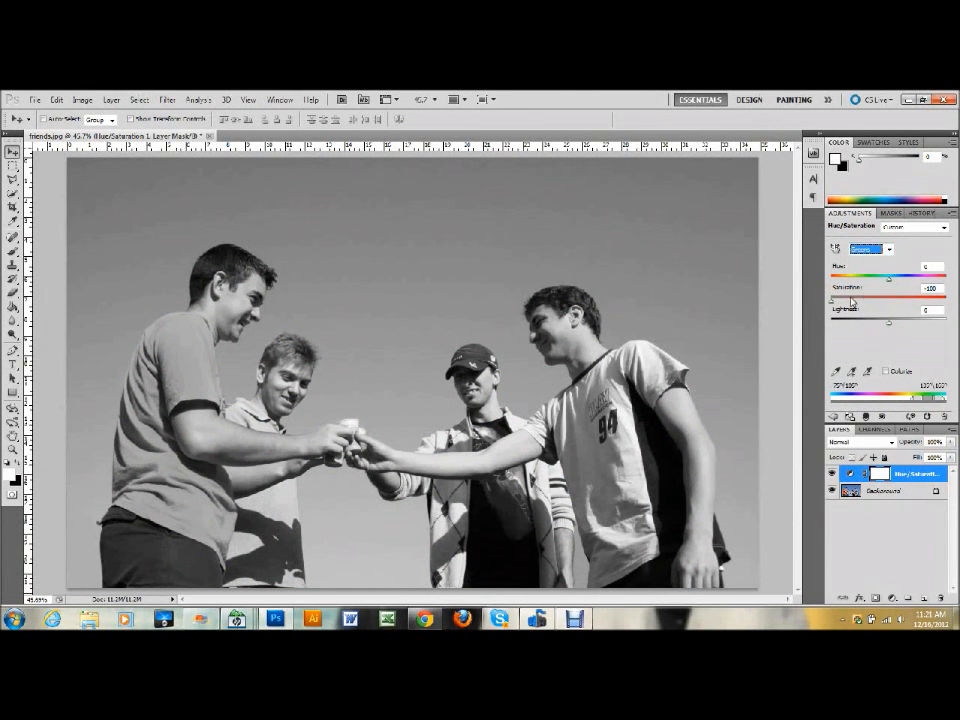
{"action": "left_click_drag", "start_coordinate": [838, 301], "coordinate": [955, 301]}
{"action": "left_click_drag", "start_coordinate": [946, 305], "coordinate": [835, 301]}
Bring blue back into the sky by setting the Cyans saturation to +47 in the Hue/Saturation adjustment.
{"action": "left_click", "coordinate": [872, 249]}
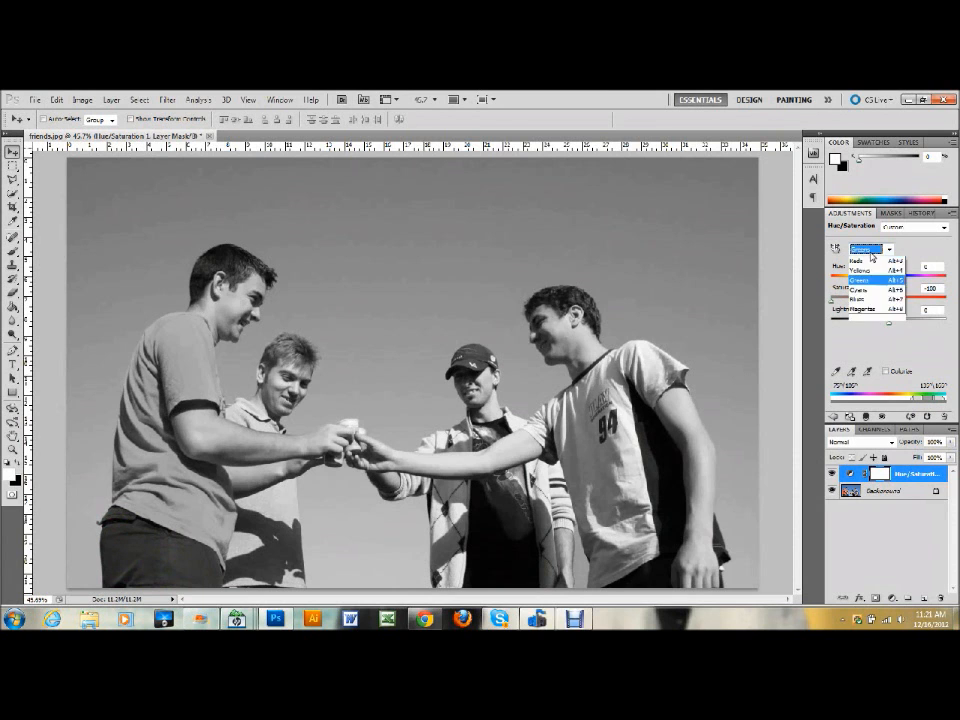
{"action": "left_click", "coordinate": [858, 299]}
{"action": "left_click_drag", "start_coordinate": [889, 300], "coordinate": [955, 303]}
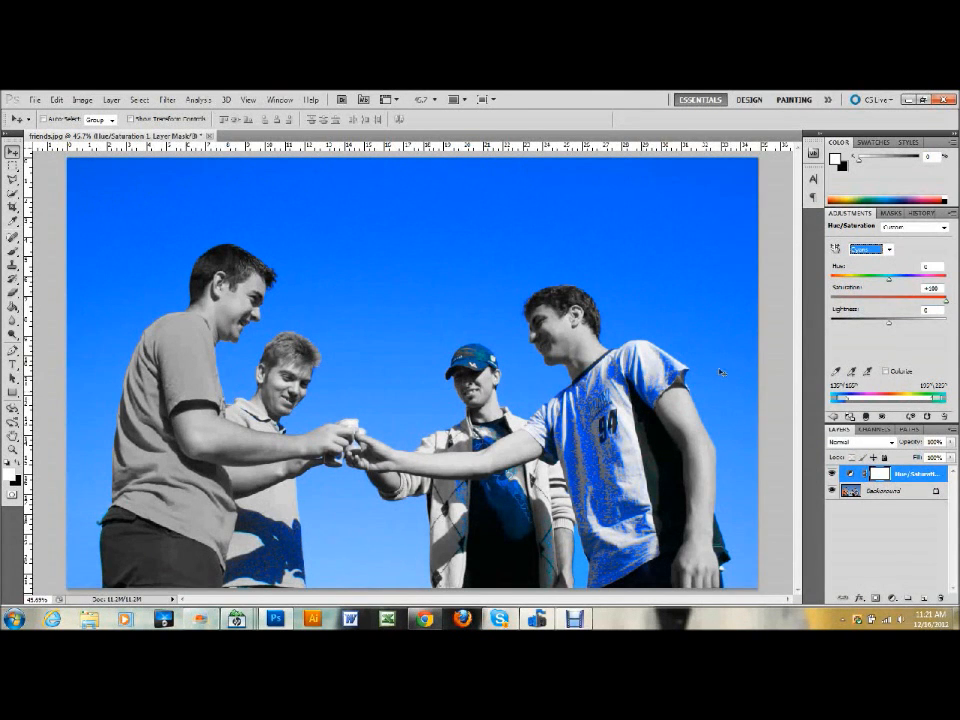
{"action": "mouse_move", "coordinate": [913, 297]}
{"action": "left_mouse_down"}
{"action": "mouse_move", "coordinate": [924, 305]}
{"action": "mouse_move", "coordinate": [915, 303]}
{"action": "left_mouse_up"}
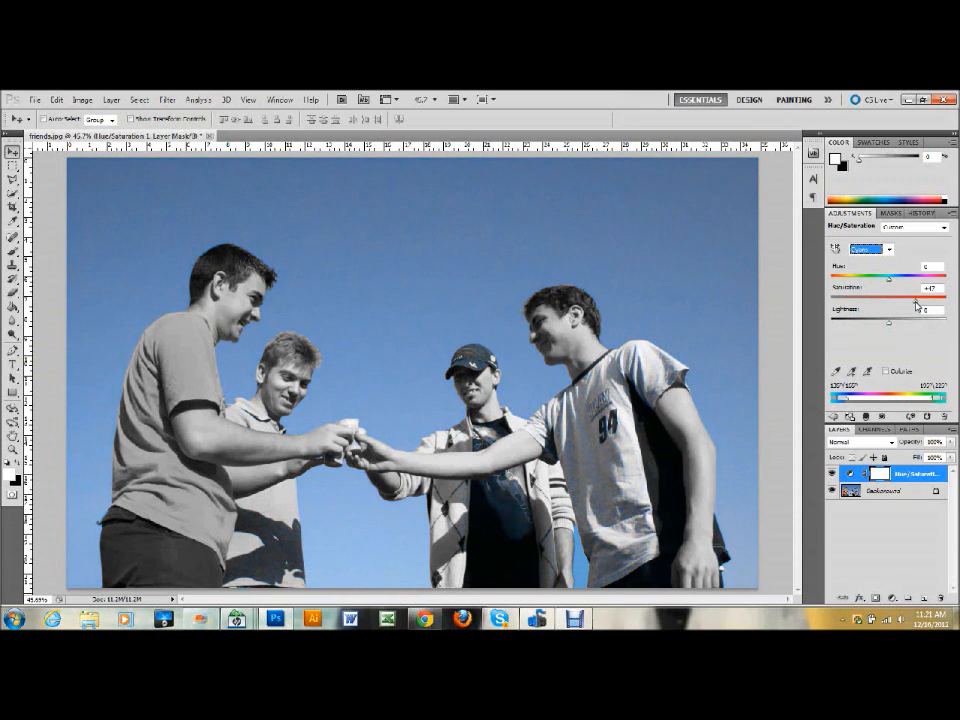